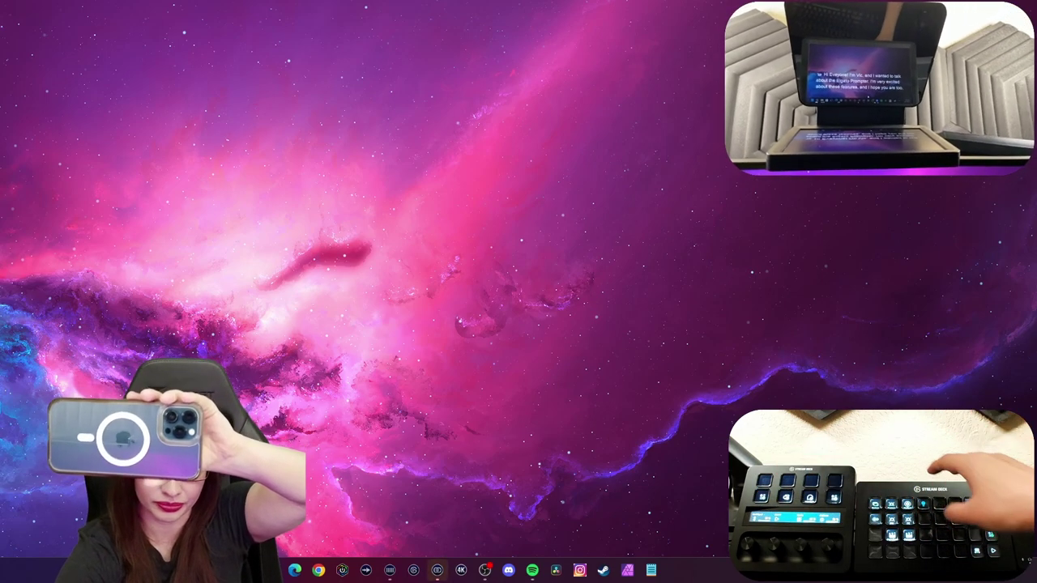
Bring up the Camera Hub Prompter script, pause its scrolling, and switch to Display mode
click(437, 572)
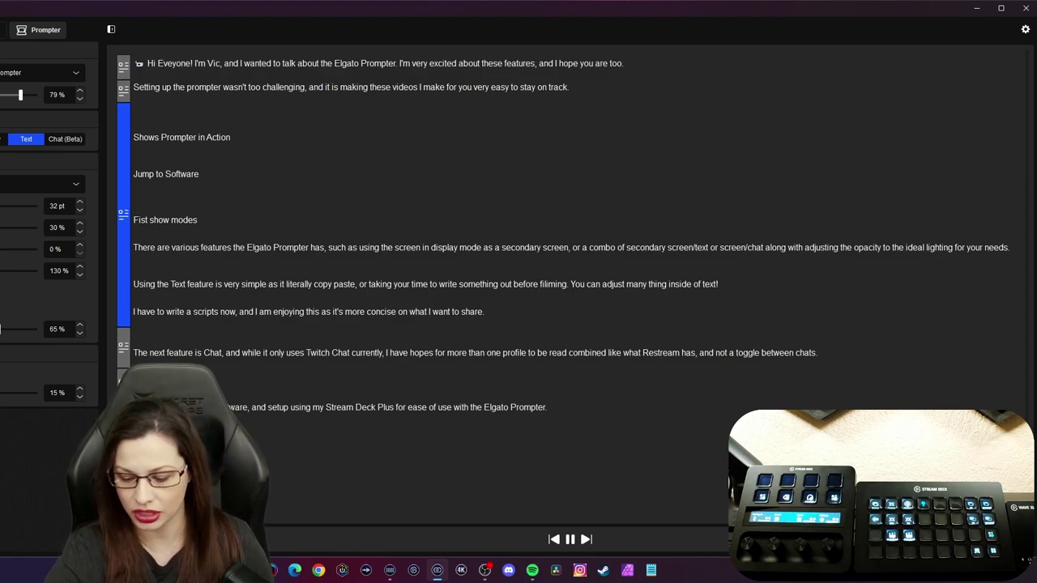
key(space)
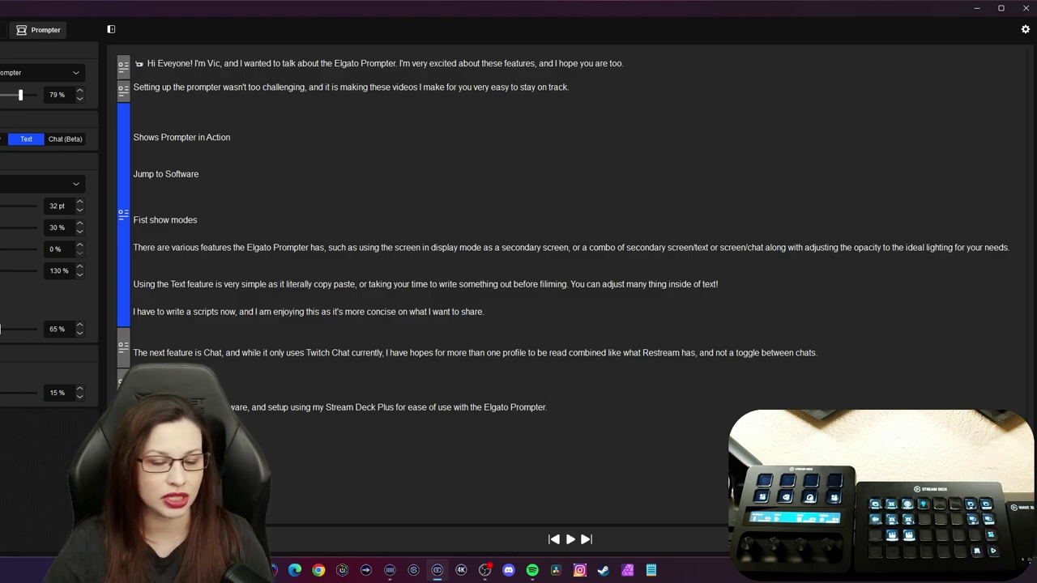
click(3, 138)
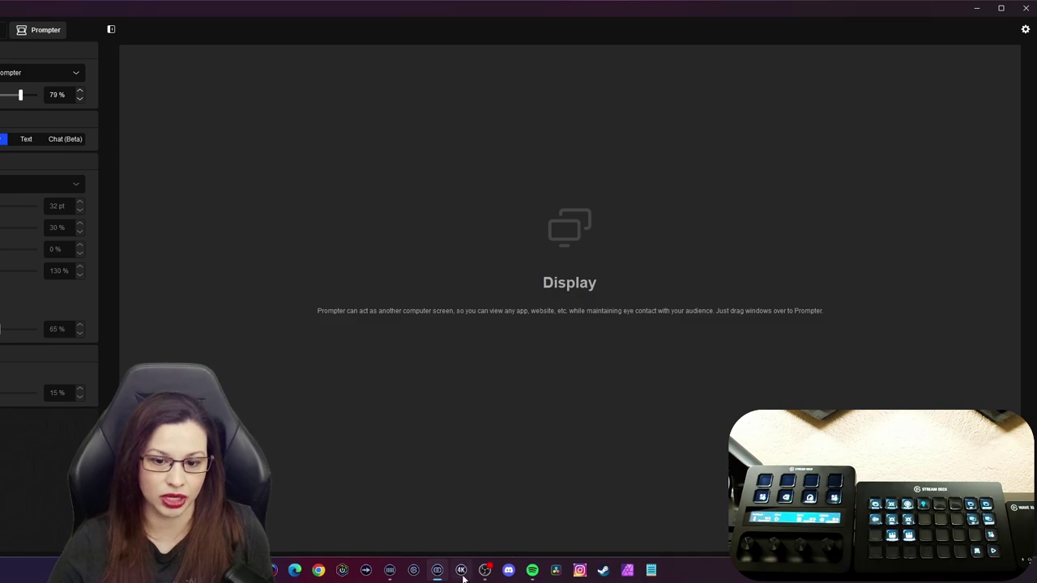
key(super)
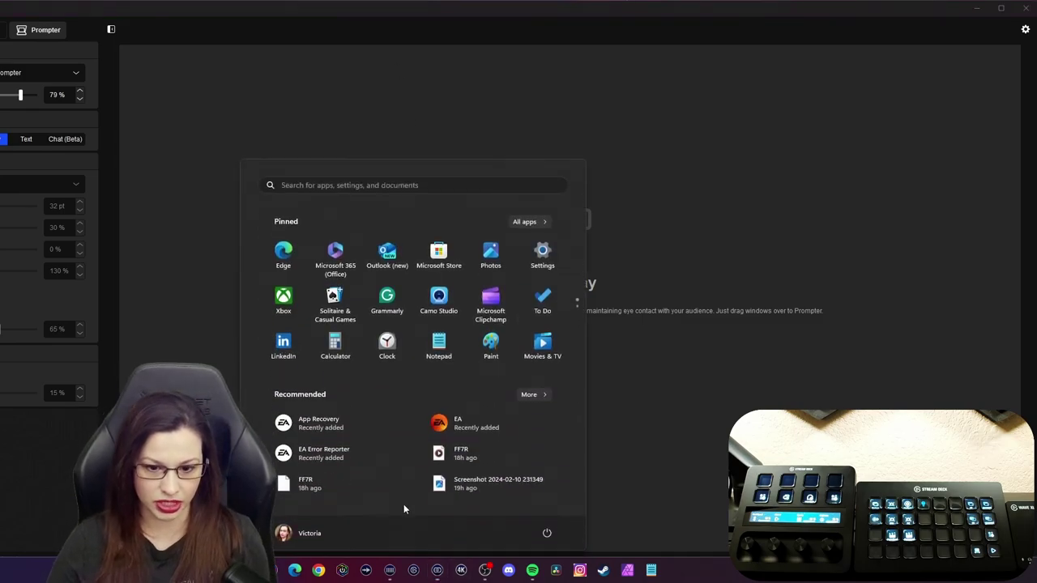
click(542, 250)
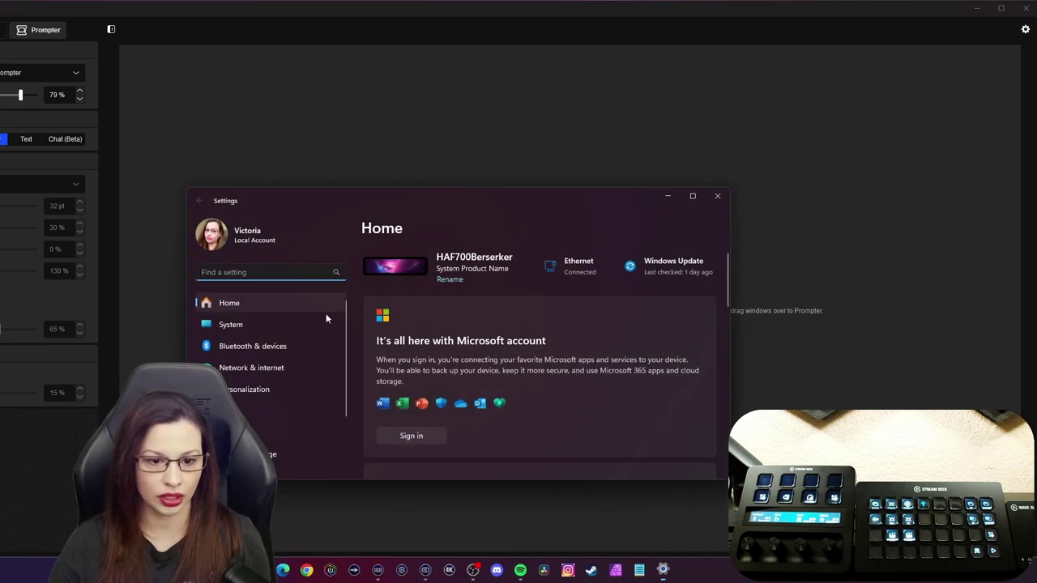
scroll(258, 351, down, 2)
scroll(257, 352, up, 2)
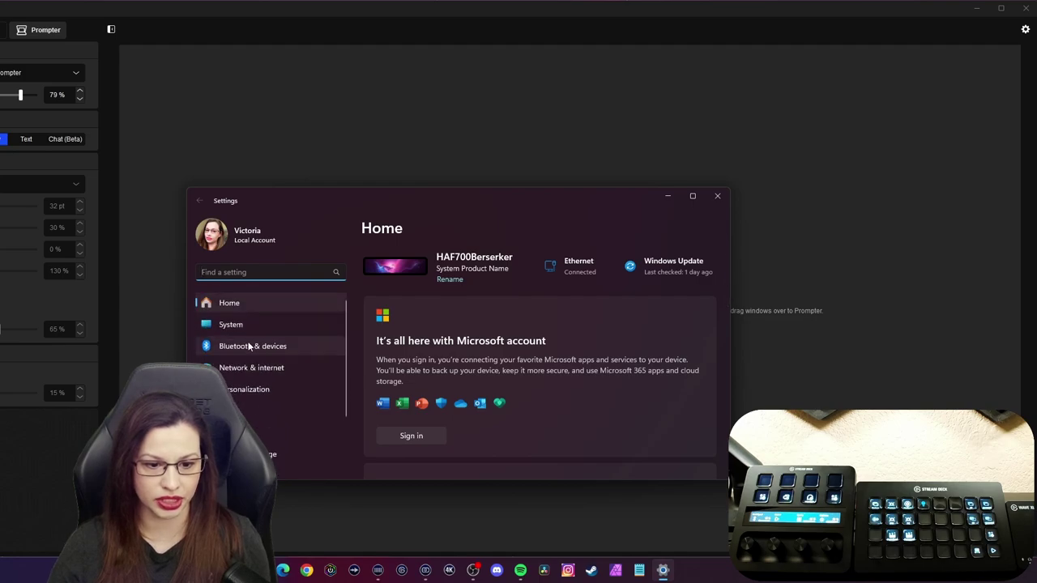
click(249, 326)
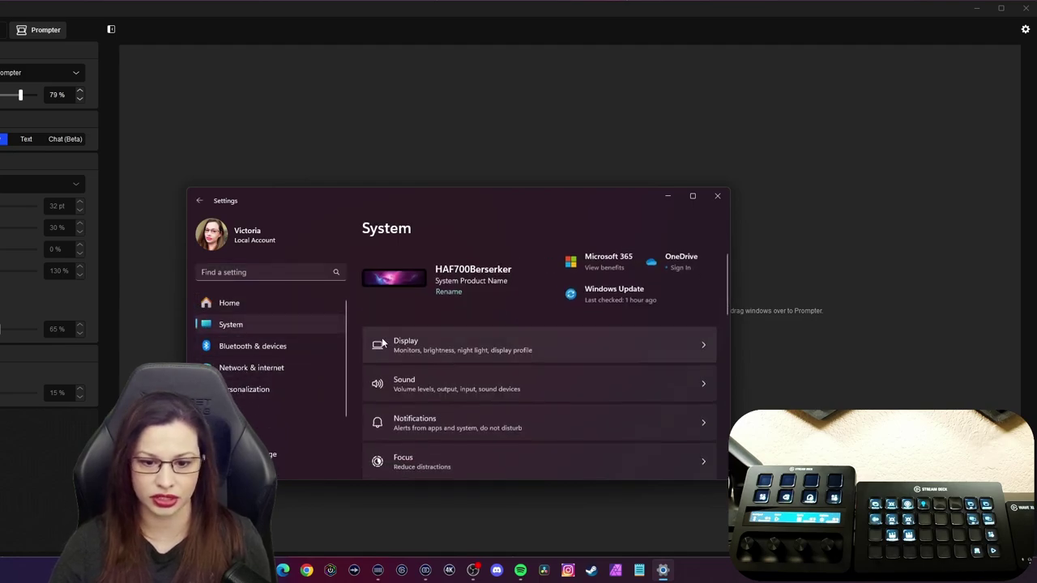
click(436, 353)
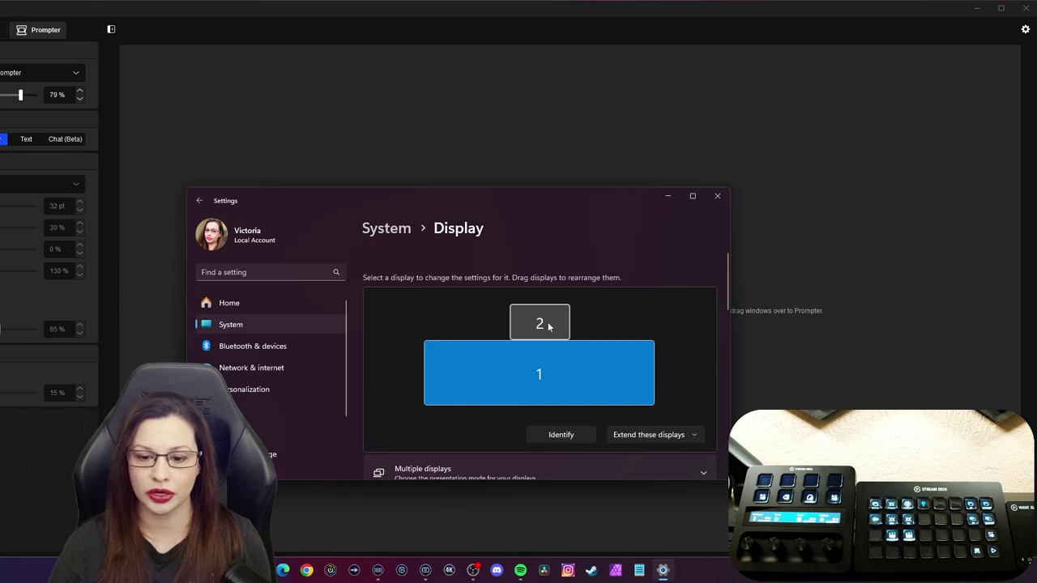
click(541, 322)
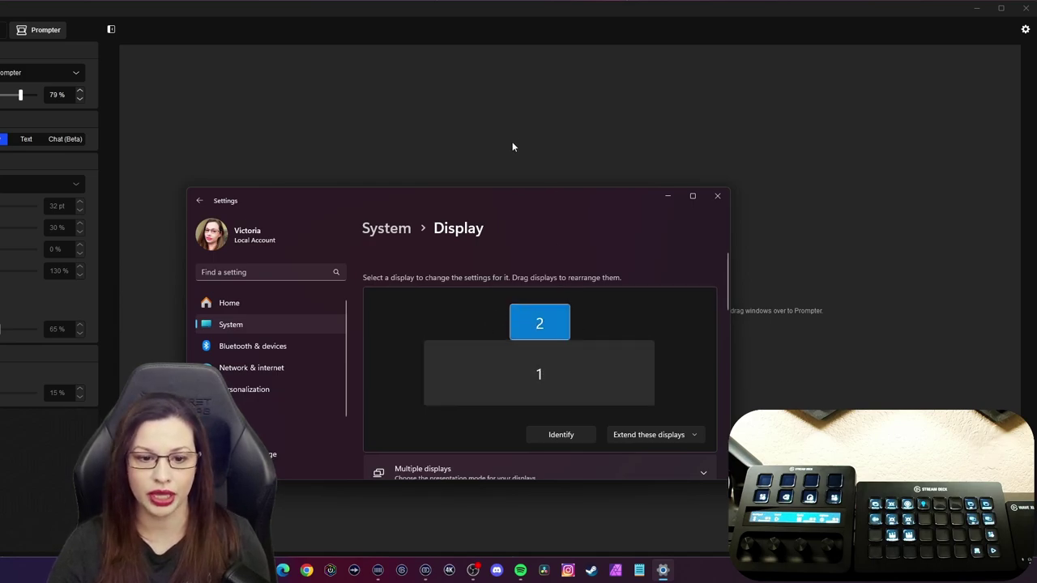
mouse_move(507, 196)
mouse_down()
mouse_move(455, 84)
mouse_move(468, 96)
mouse_up()
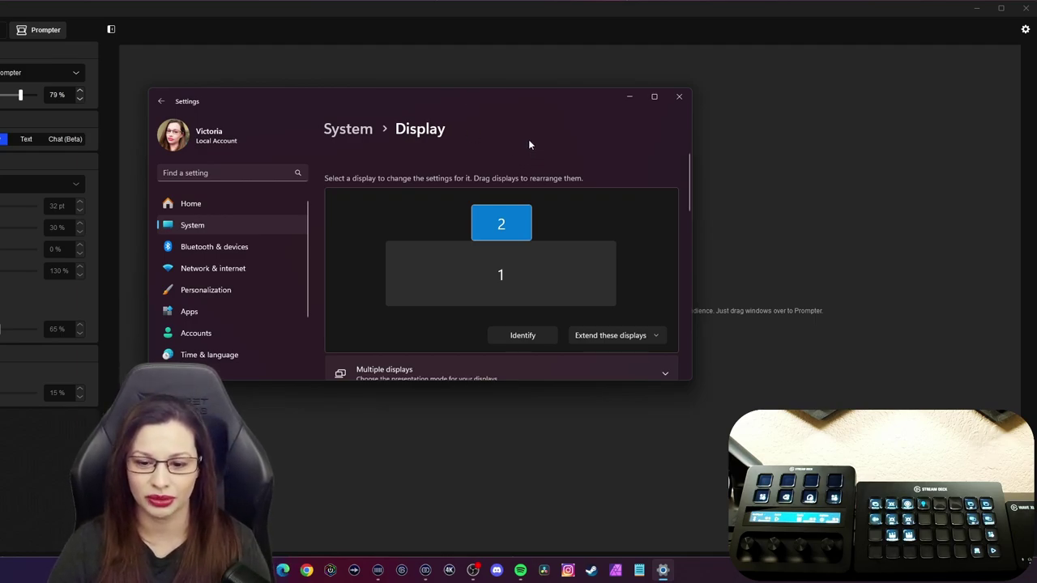
mouse_move(475, 115)
mouse_down()
mouse_move(537, 149)
mouse_move(497, 152)
mouse_up()
click(532, 317)
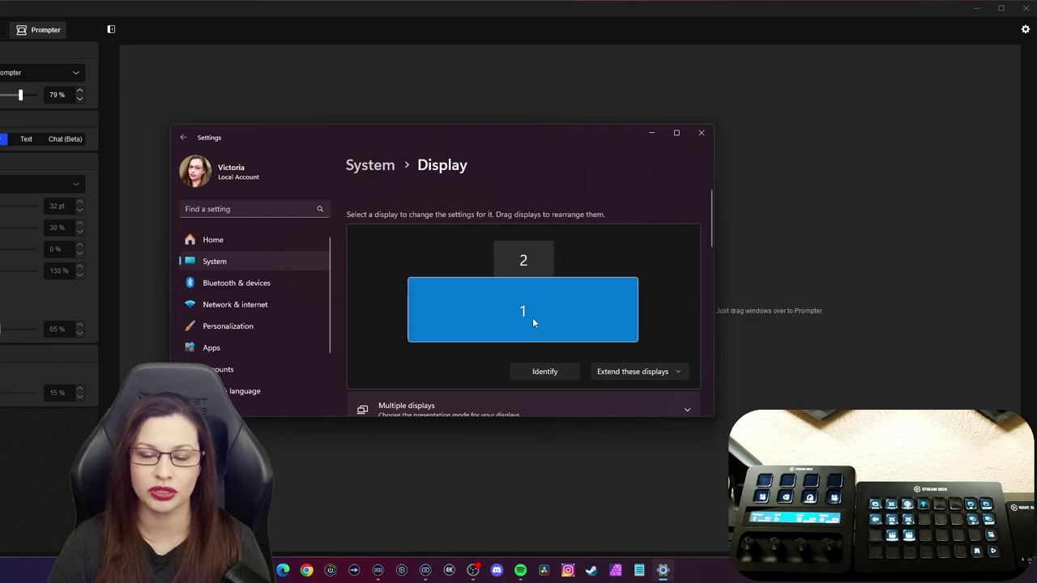
click(532, 265)
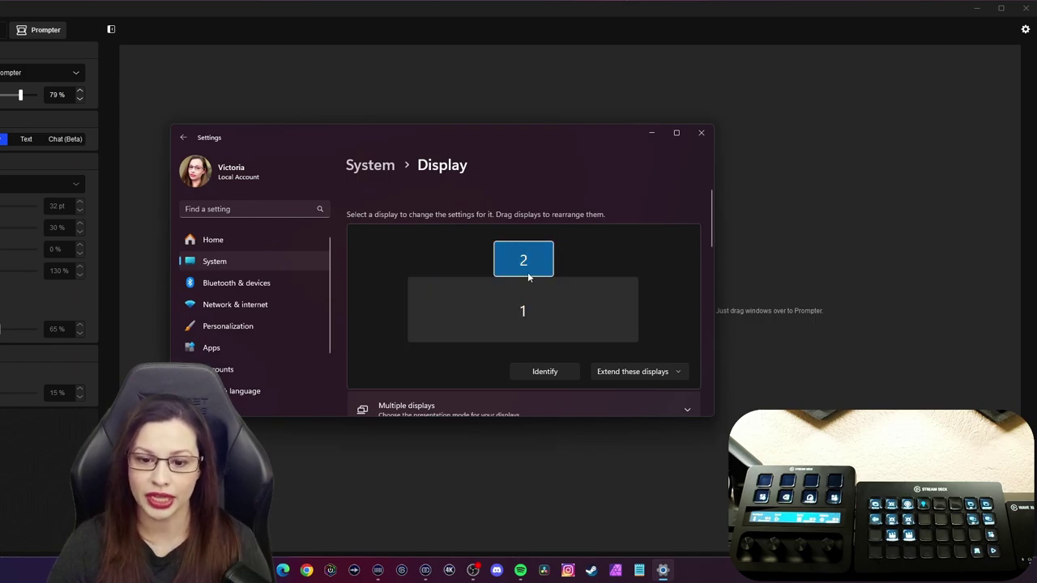
click(654, 371)
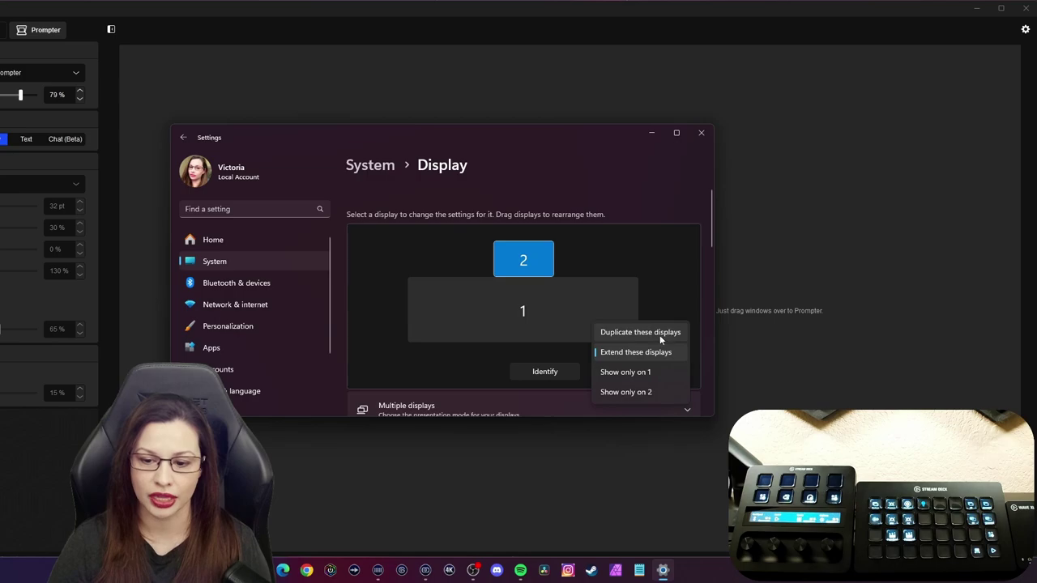
click(555, 263)
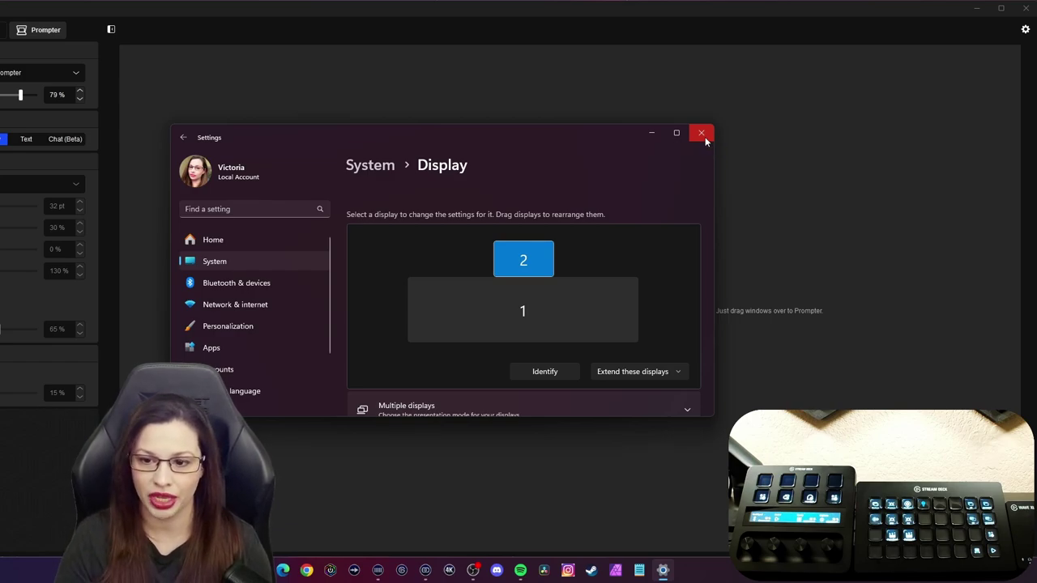
click(701, 134)
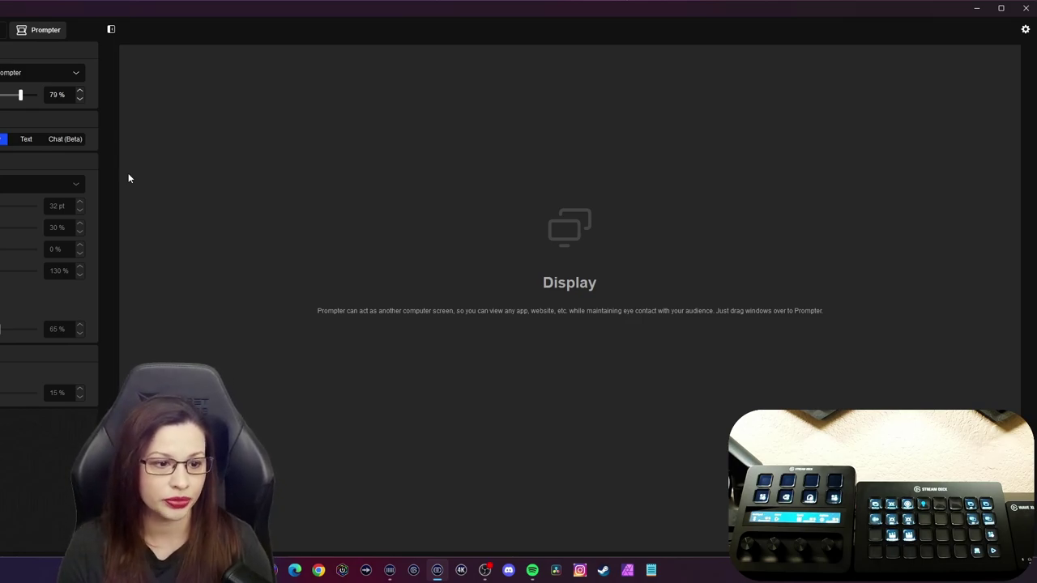
Return the Prompter to its Text script and scroll down through it
click(26, 138)
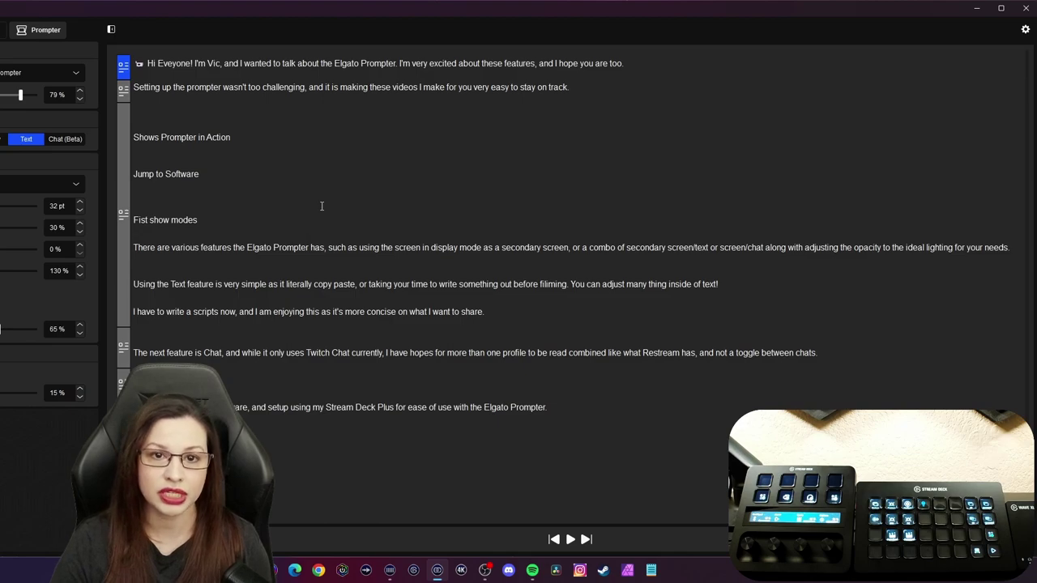
scroll(316, 238, down, 1)
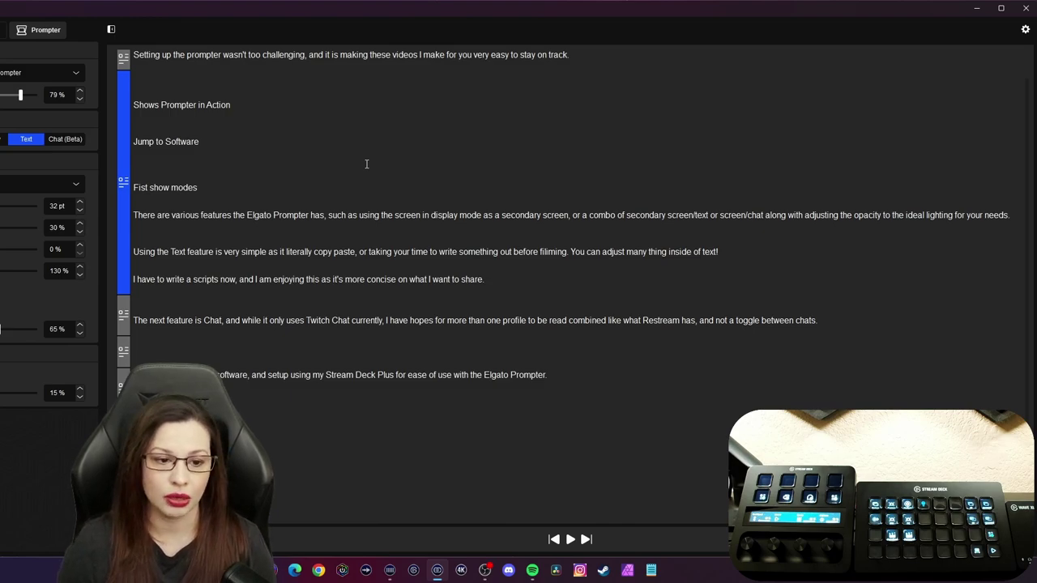
Switch the Prompter to Chat mode and cancel adding another Twitch channel
click(62, 139)
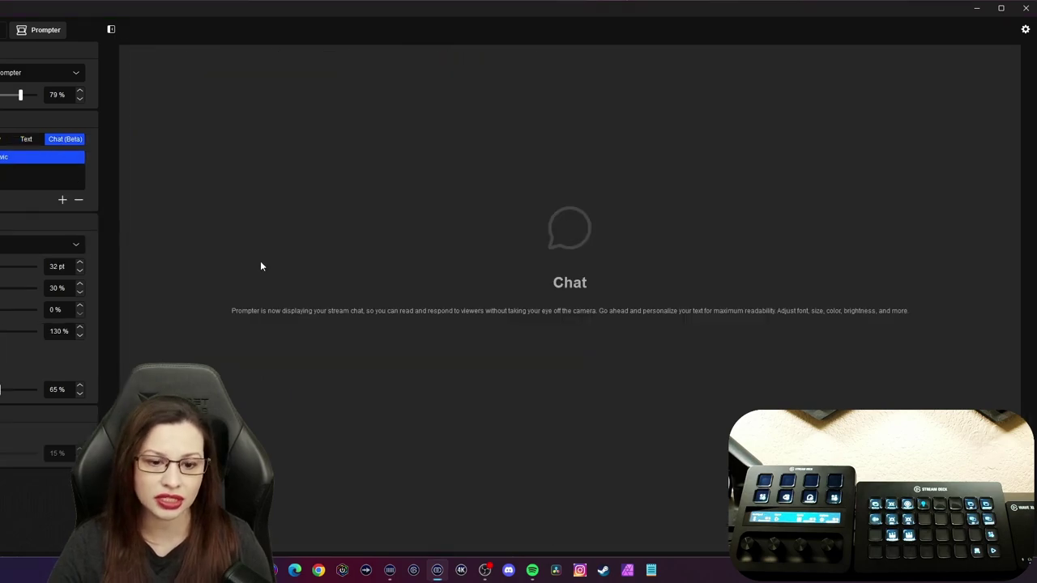
click(62, 199)
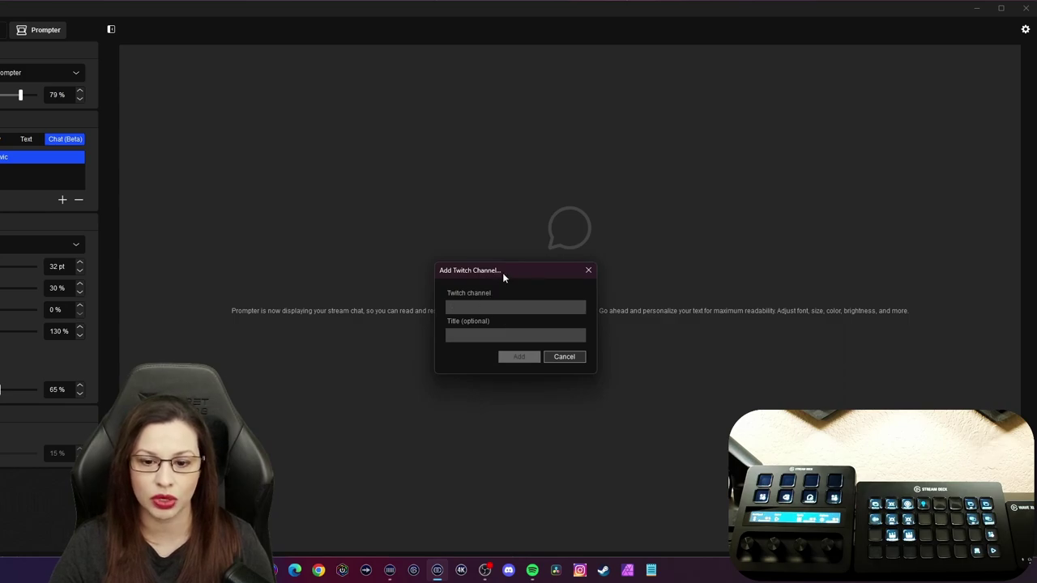
drag(503, 274, 335, 172)
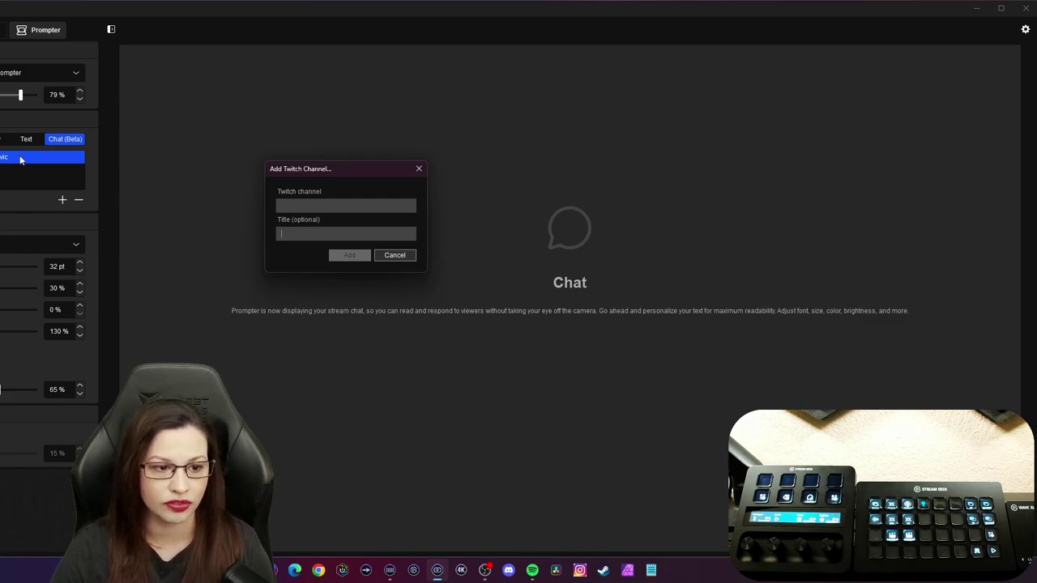
click(394, 256)
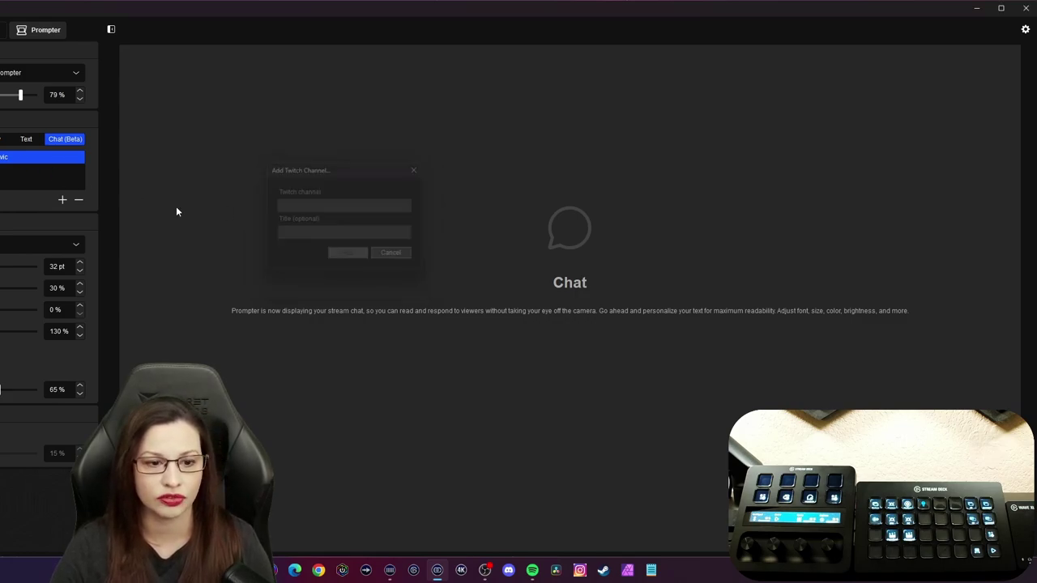
Title the Twitch channel 'Me', then clear the title and save it untitled
double_click(30, 158)
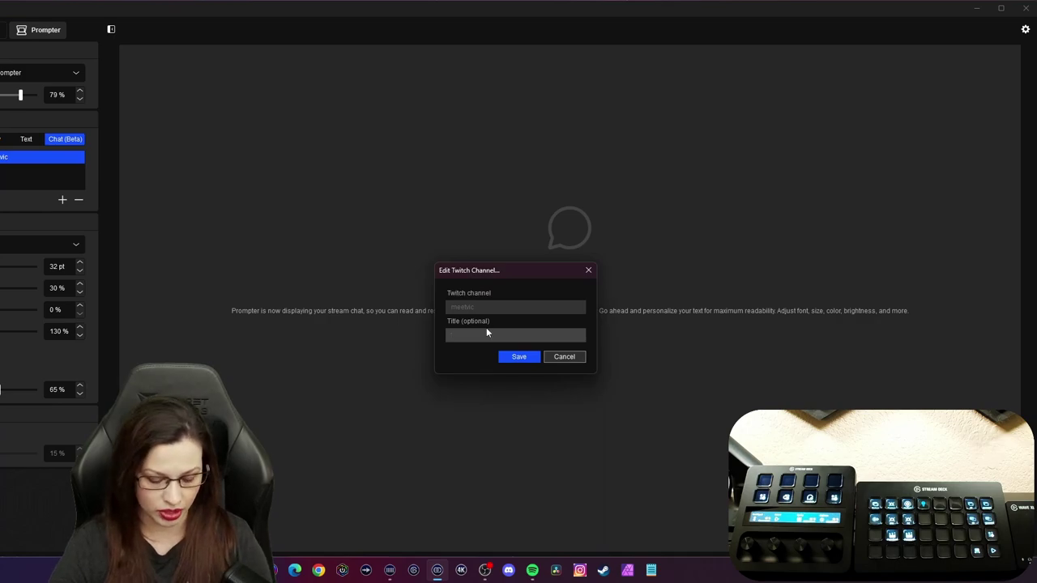
text(Me)
click(520, 356)
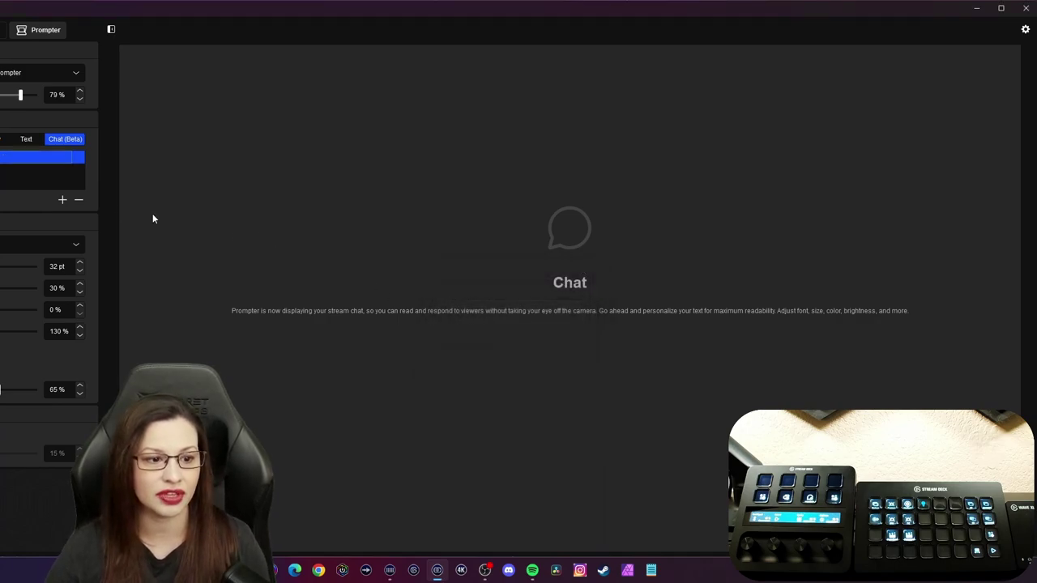
double_click(43, 163)
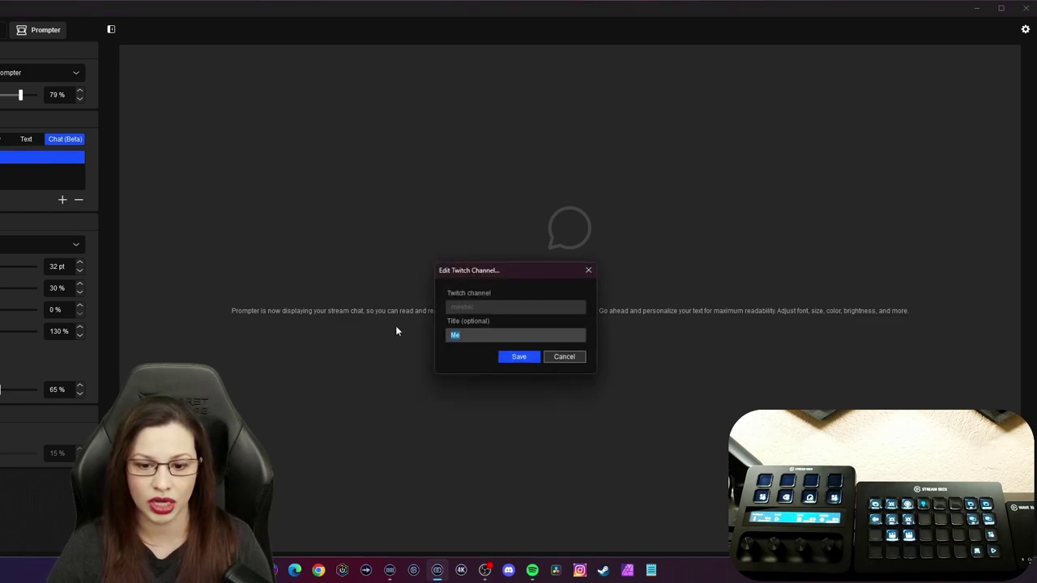
key(BackSpace)
click(515, 357)
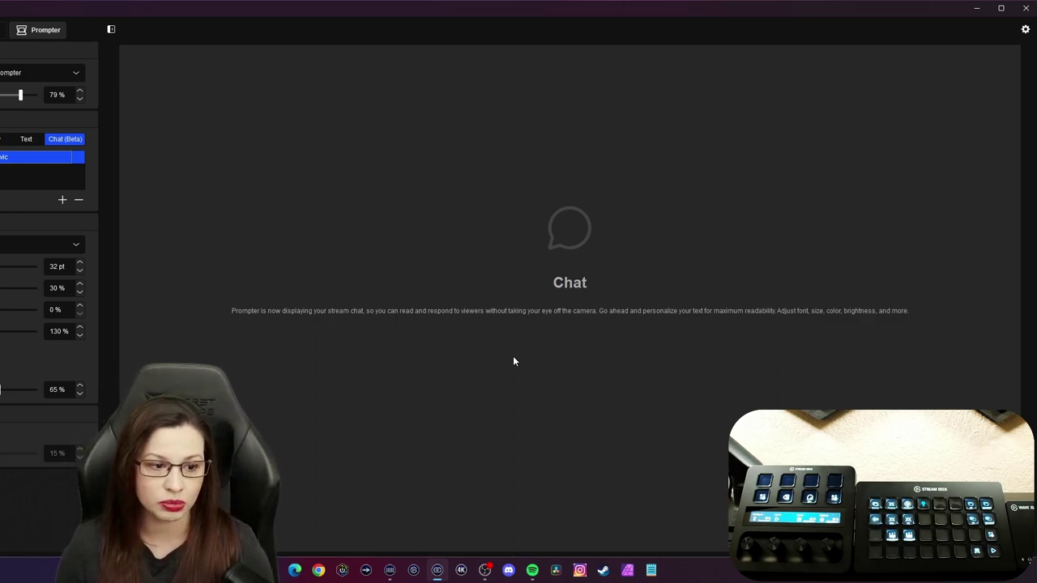
Play the script in Text mode, then close Camera Hub and bring up Stream Deck
click(26, 140)
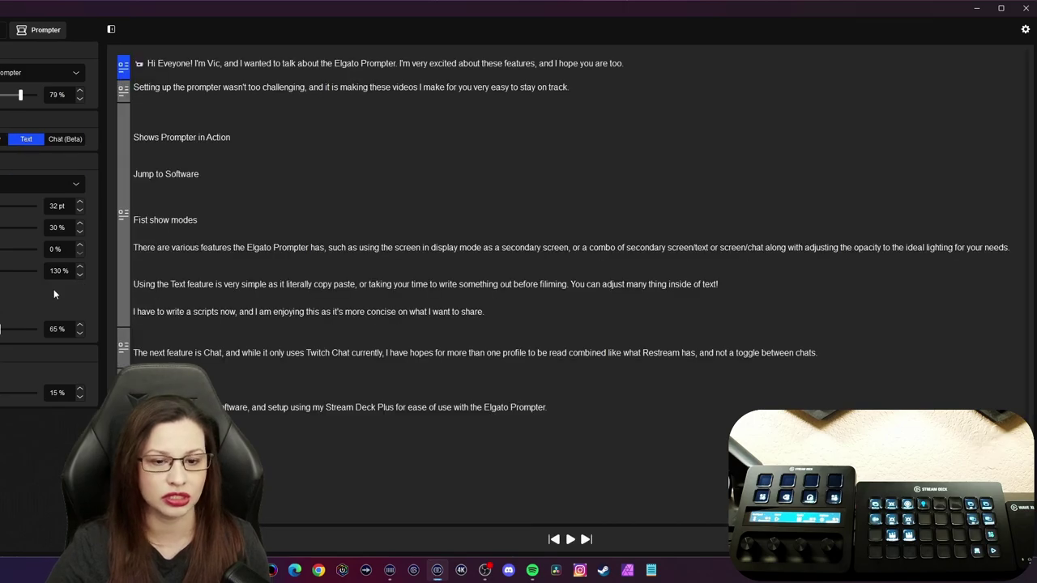
key(space)
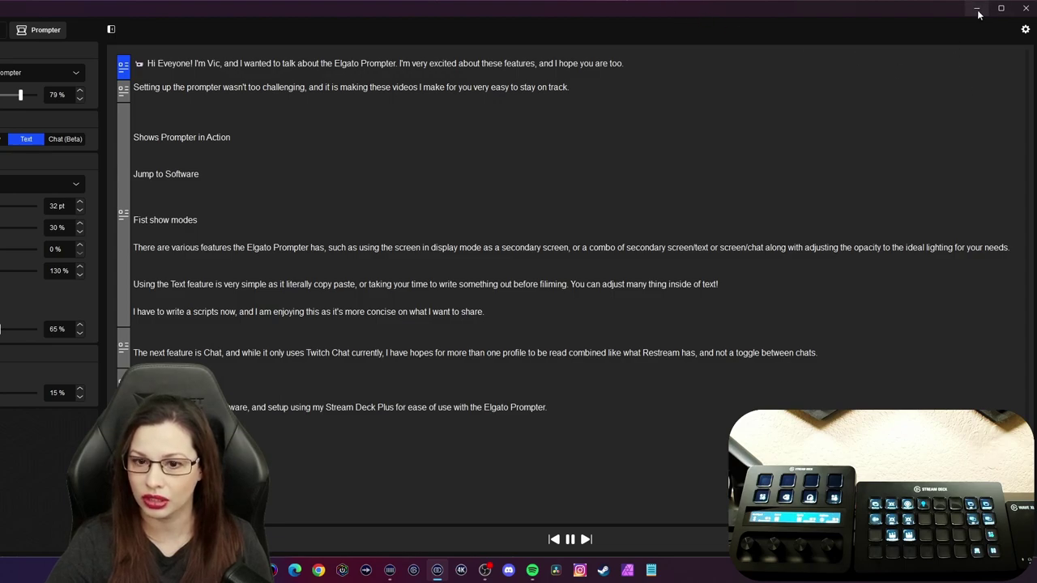
click(1026, 10)
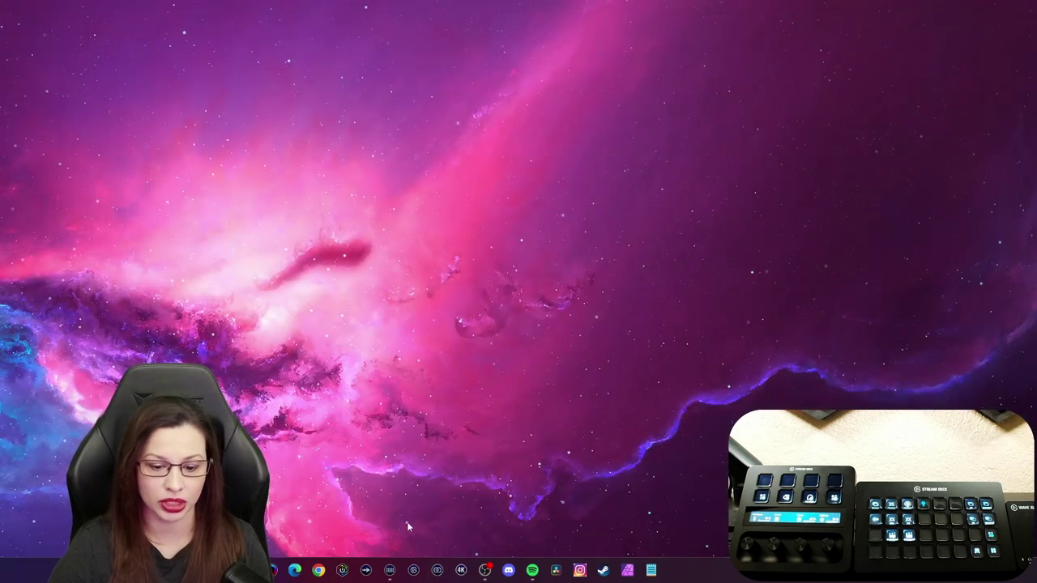
click(389, 570)
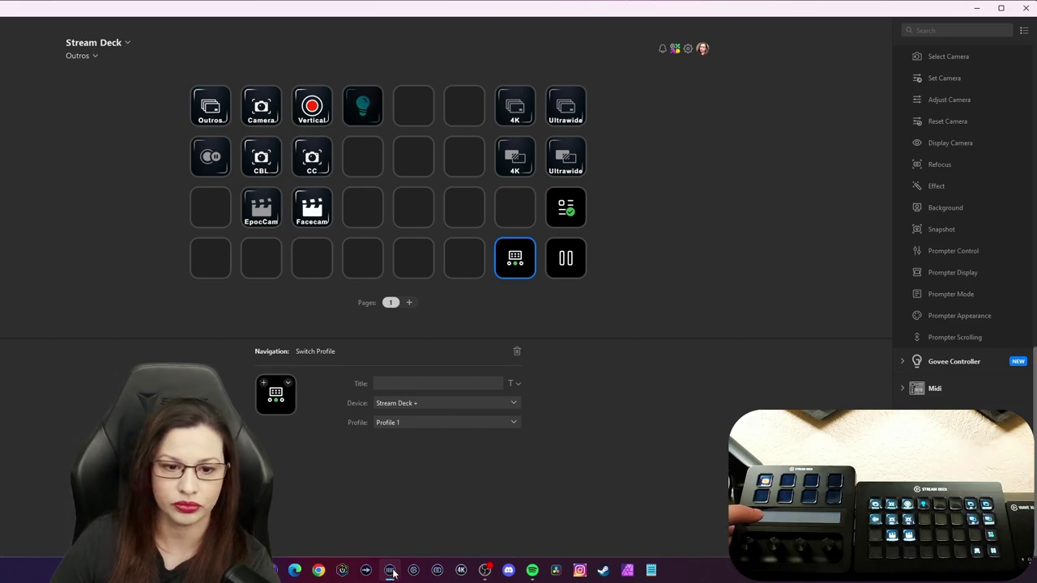
Select the Stream Deck + device and check its Dials and Keys action lists
click(101, 43)
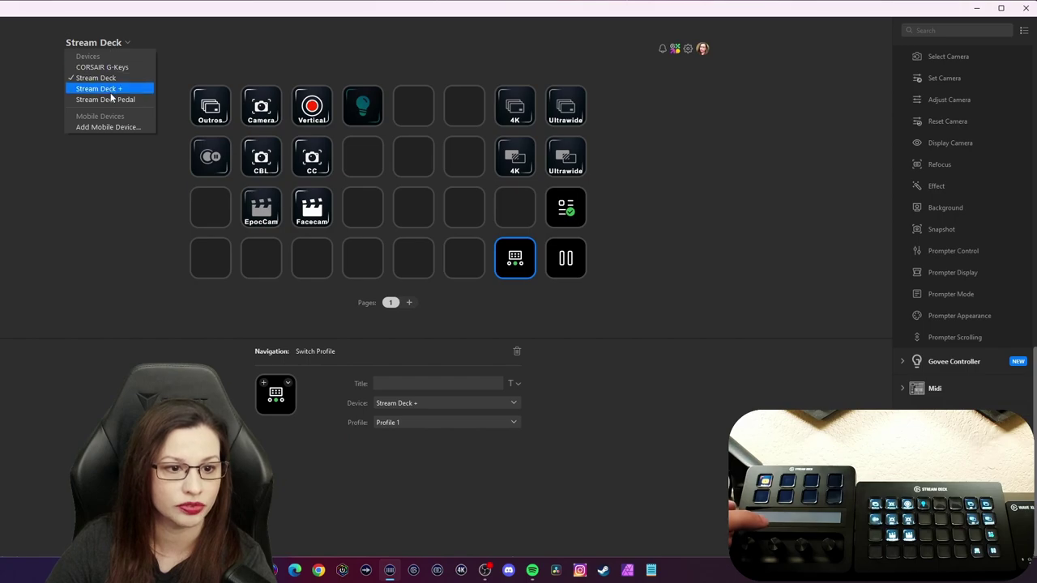
click(114, 88)
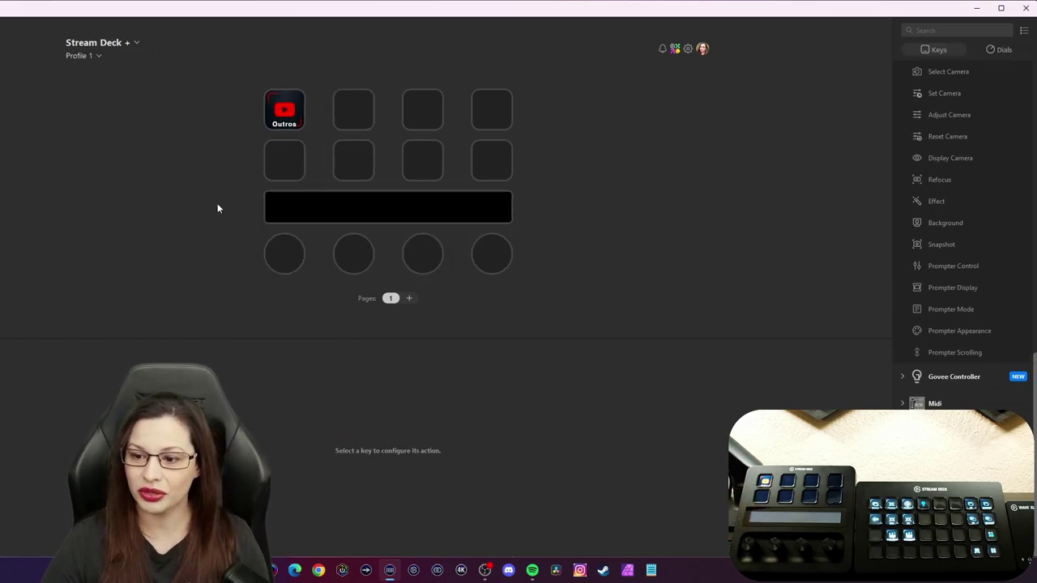
click(998, 49)
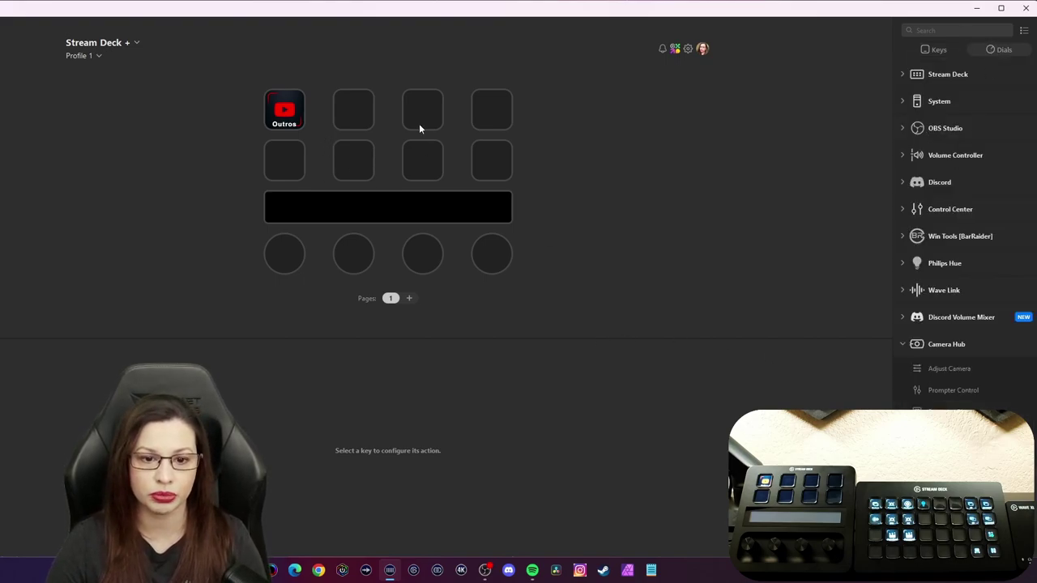
click(943, 49)
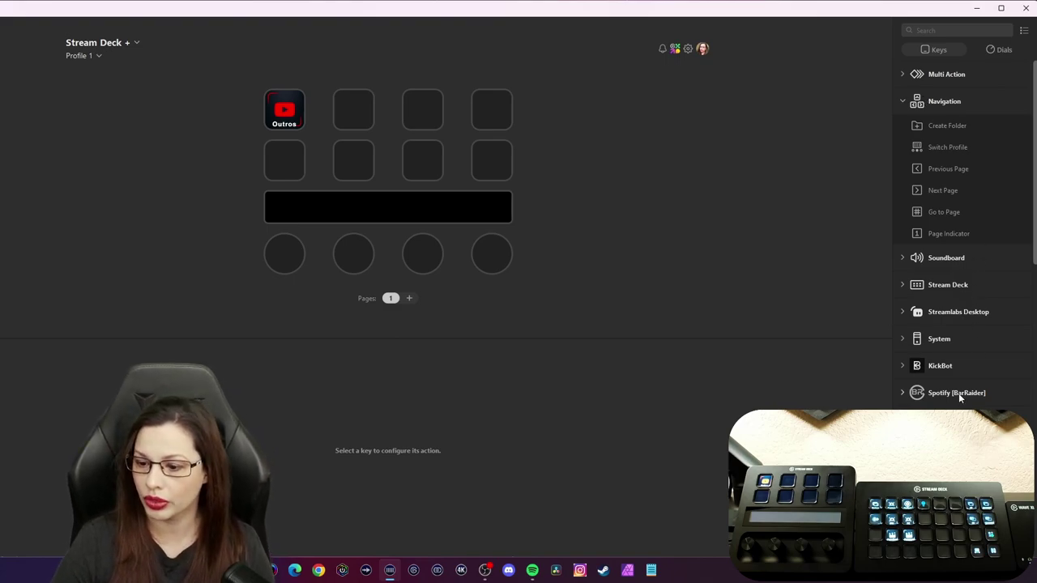
Scroll the action list down to Camera Hub's Prompter Control, Display, Mode and Scrolling actions
scroll(933, 337, down, 10)
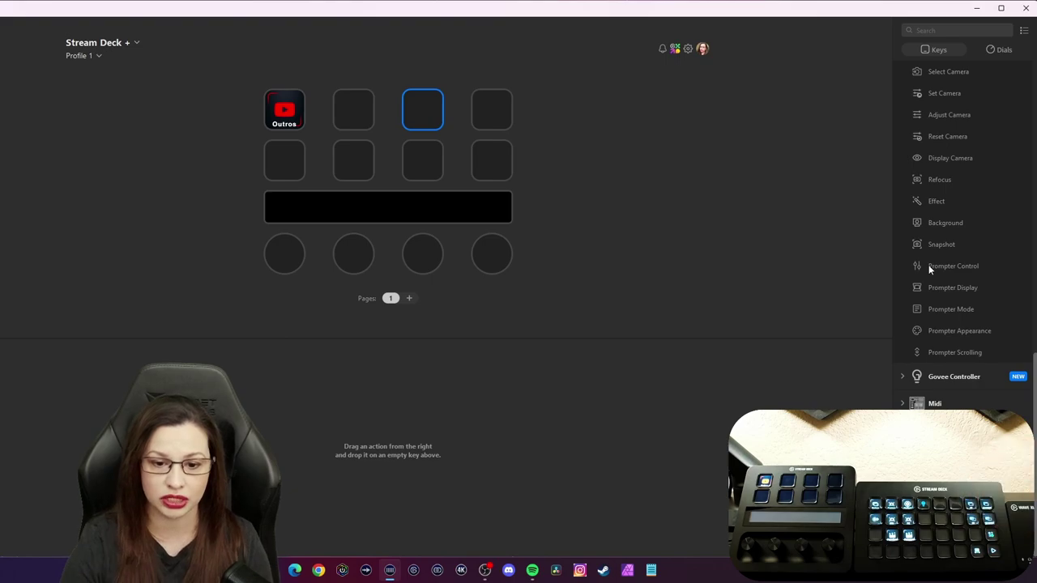
click(410, 298)
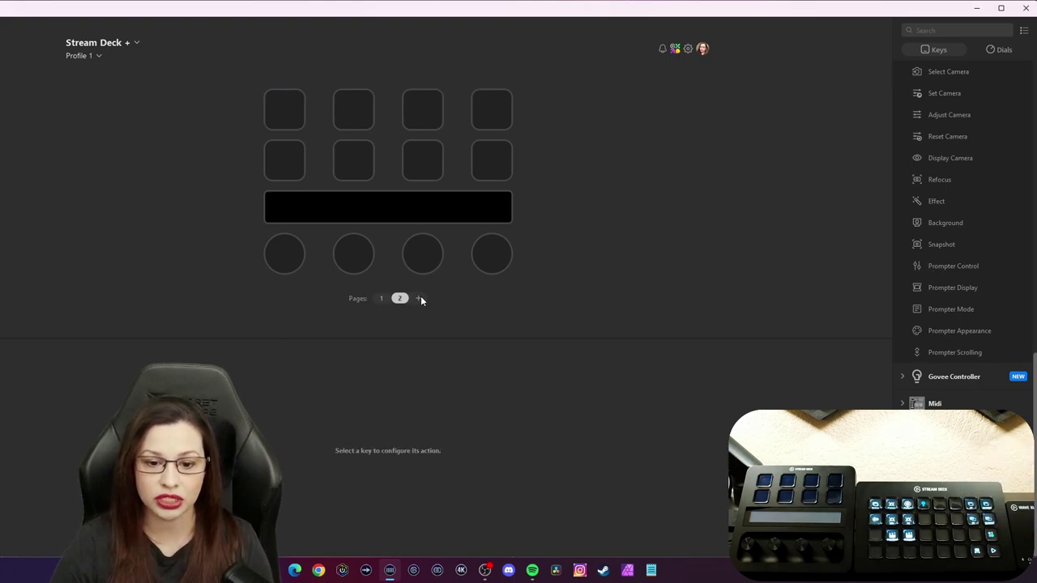
click(418, 298)
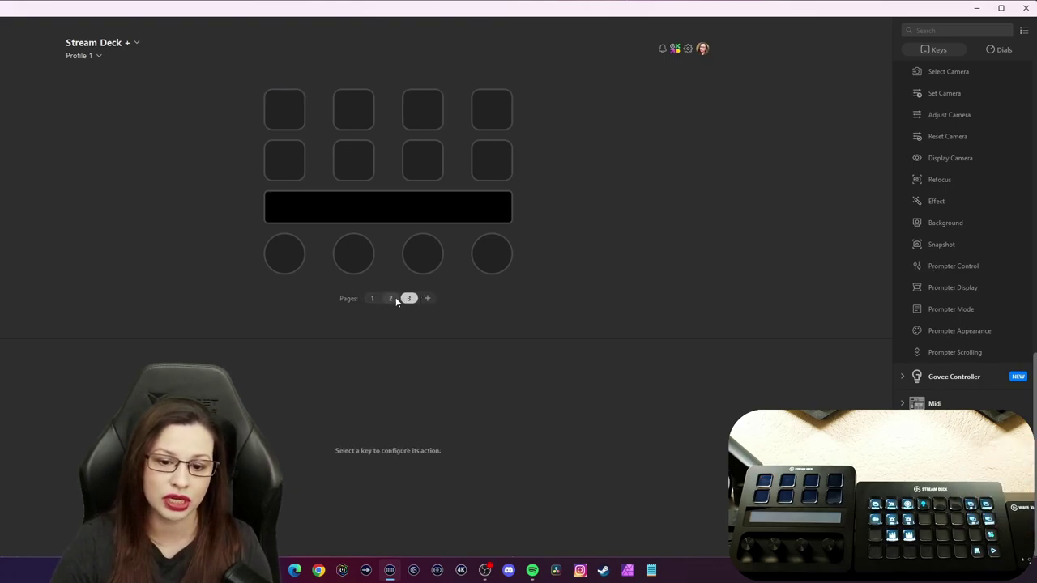
right_click(395, 299)
click(412, 310)
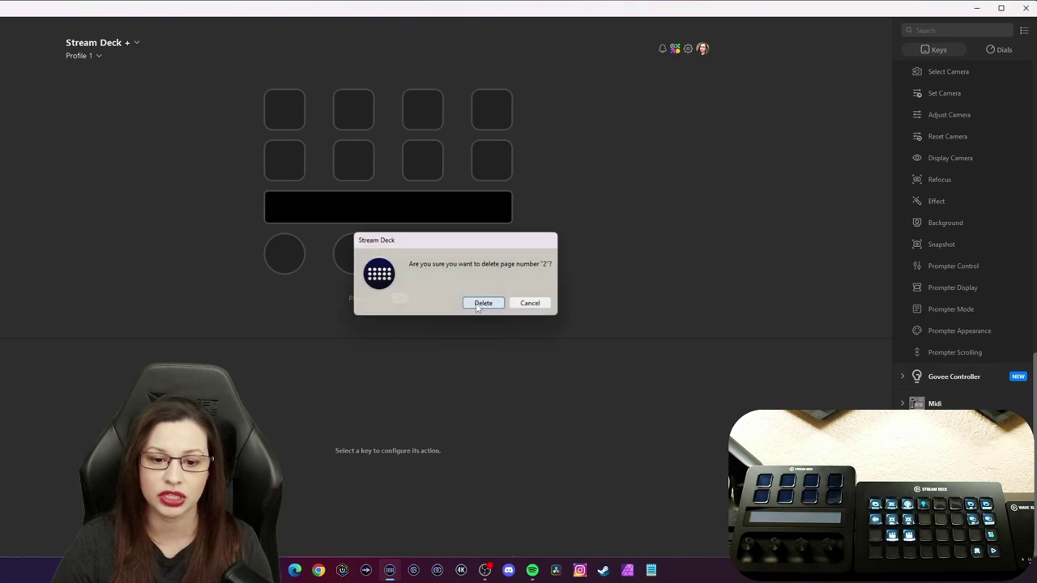
click(470, 306)
key(Delete)
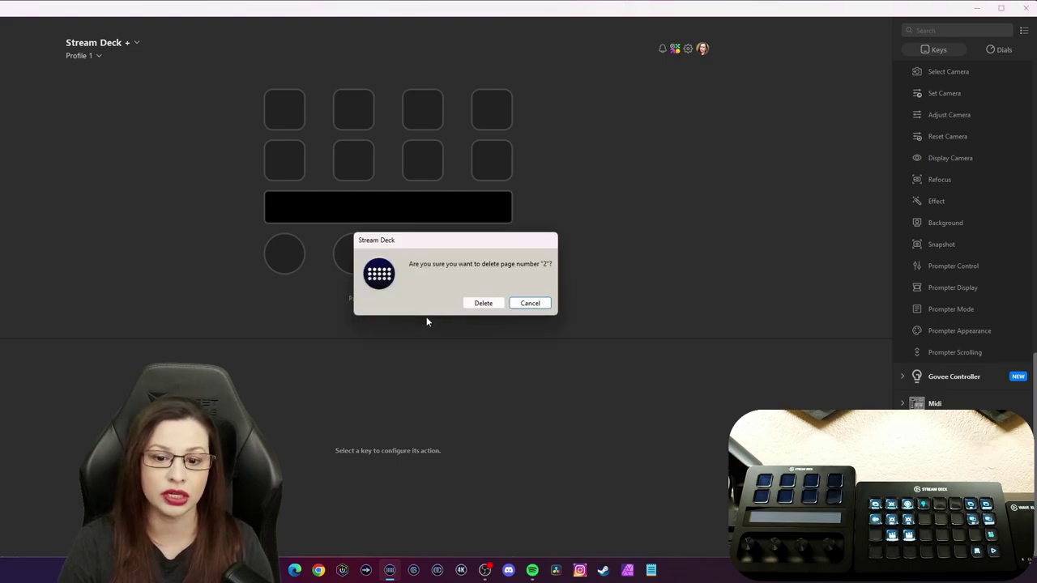
click(481, 303)
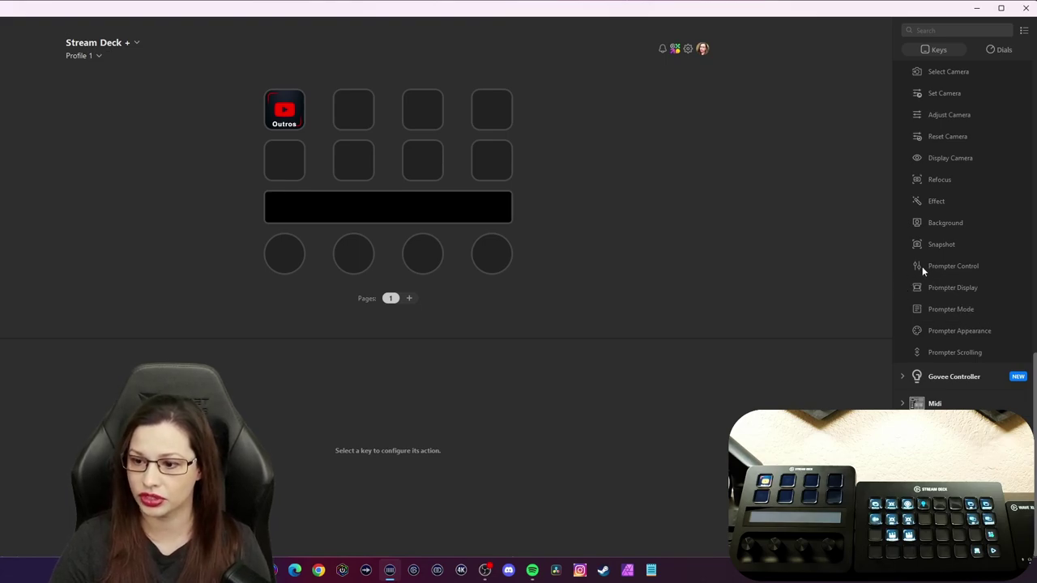
Put Prompter Control play/pause on the first second-row key with a Prompter Mode key beside it
drag(917, 266, 285, 167)
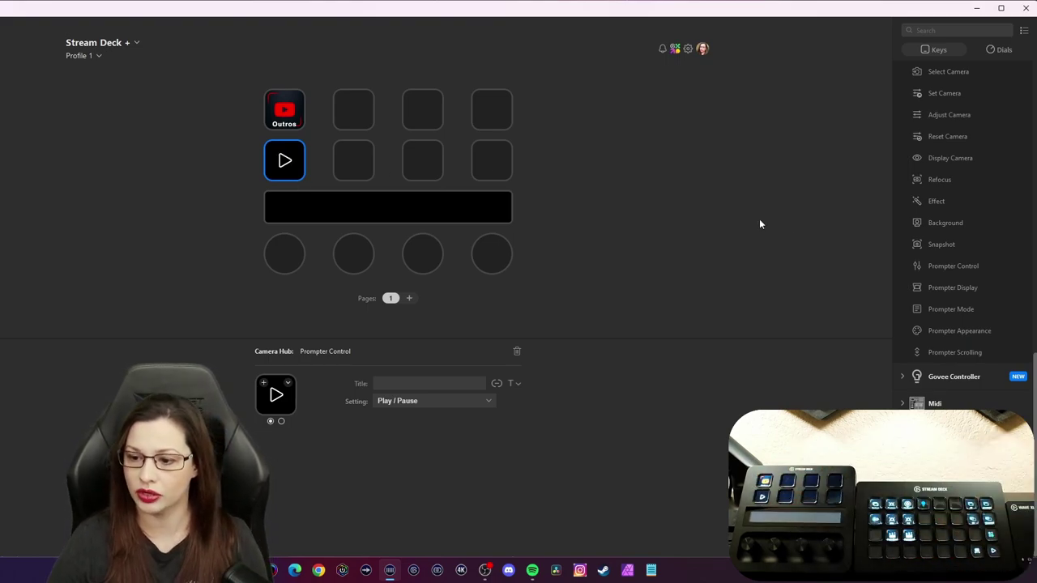
drag(933, 313, 350, 166)
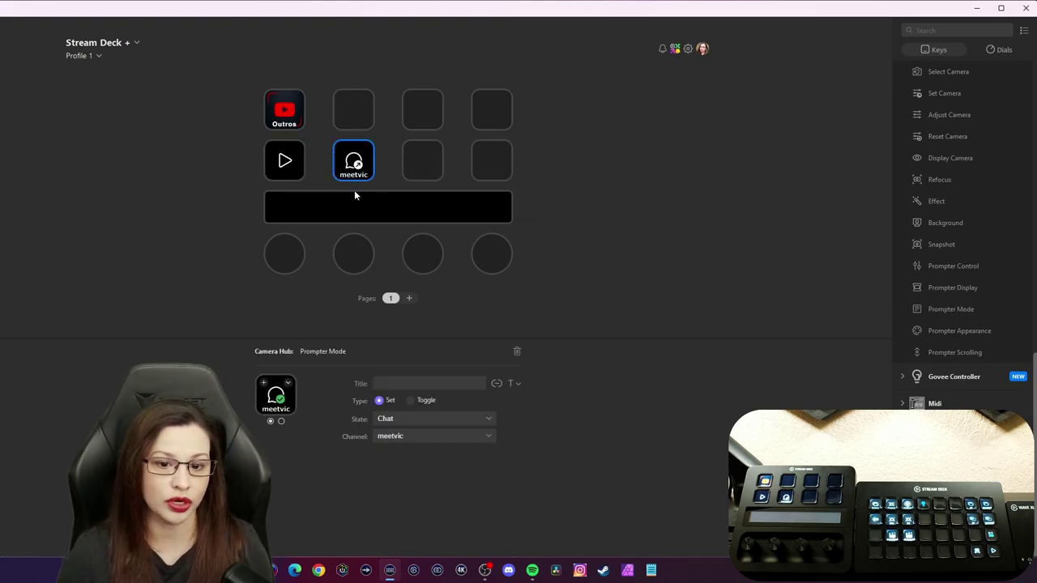
right_click(353, 168)
click(543, 163)
Add a Display-mode Prompter Mode key and move both mode keys into the top row
drag(918, 309, 426, 163)
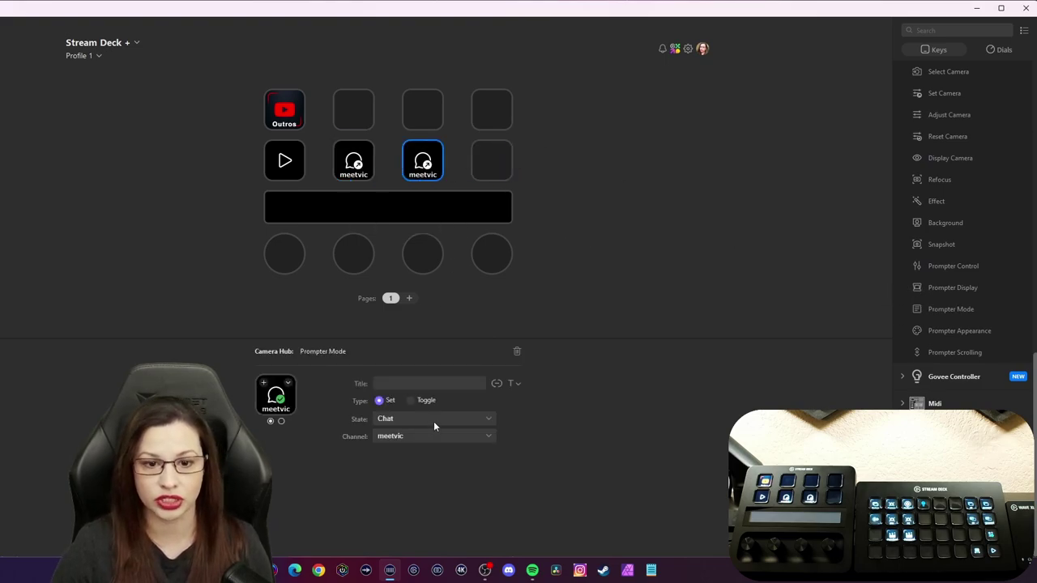
click(416, 437)
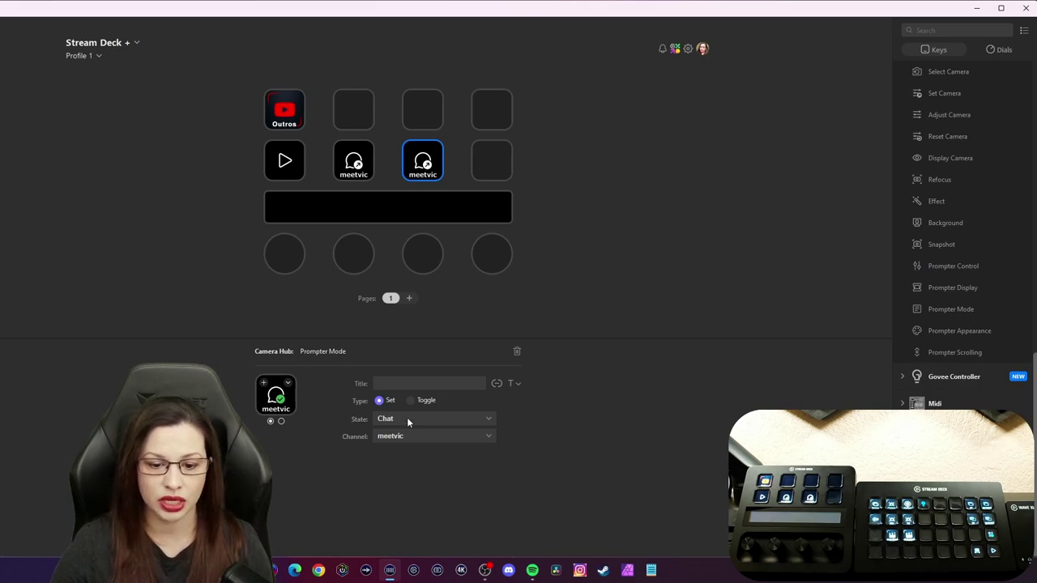
click(408, 418)
click(405, 430)
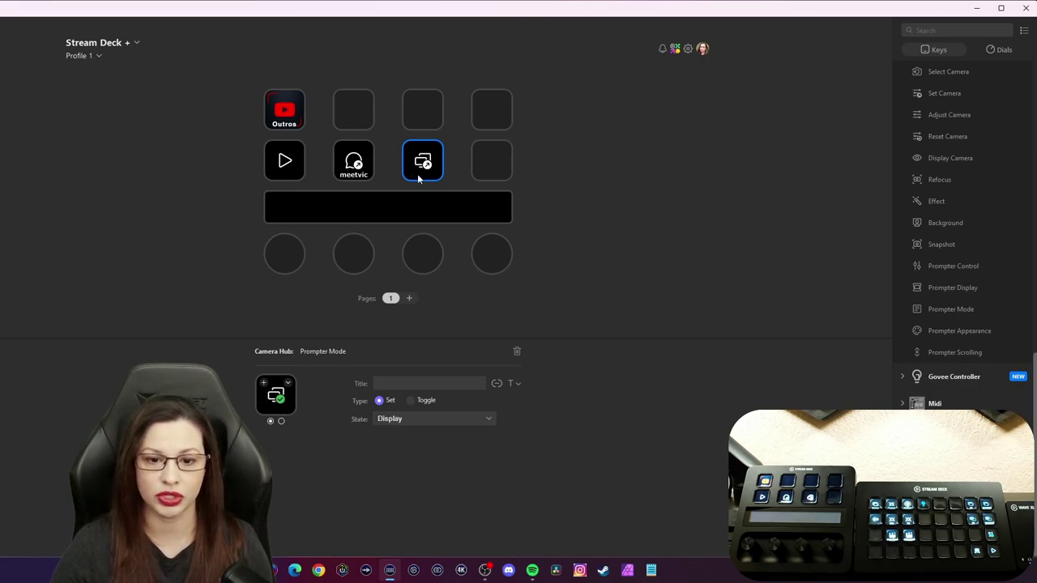
drag(372, 168, 362, 129)
drag(423, 160, 419, 115)
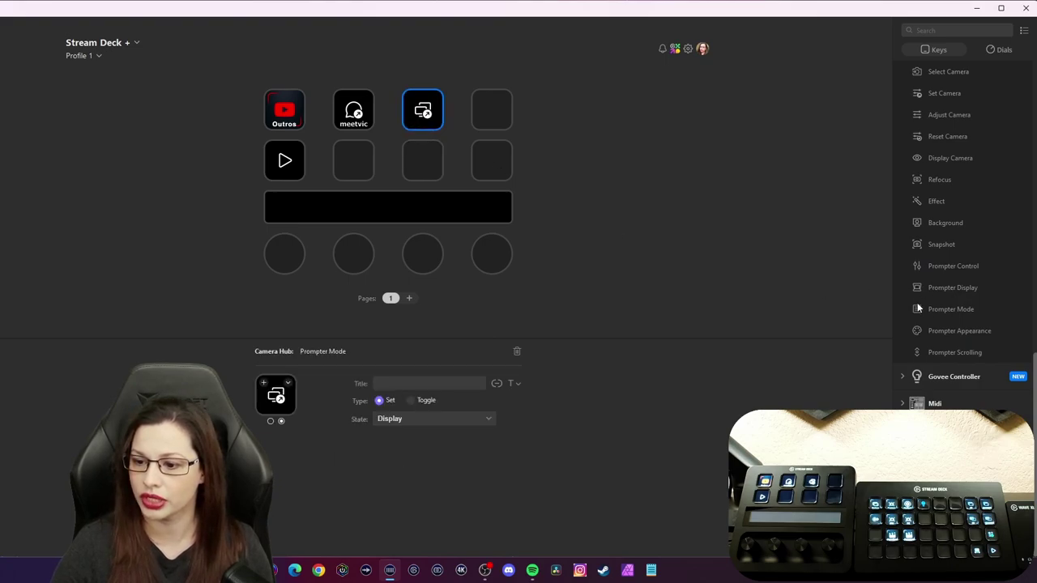
Add another Prompter Mode key at the top row's end with a different mode
drag(917, 304, 496, 112)
click(411, 420)
click(400, 440)
click(608, 306)
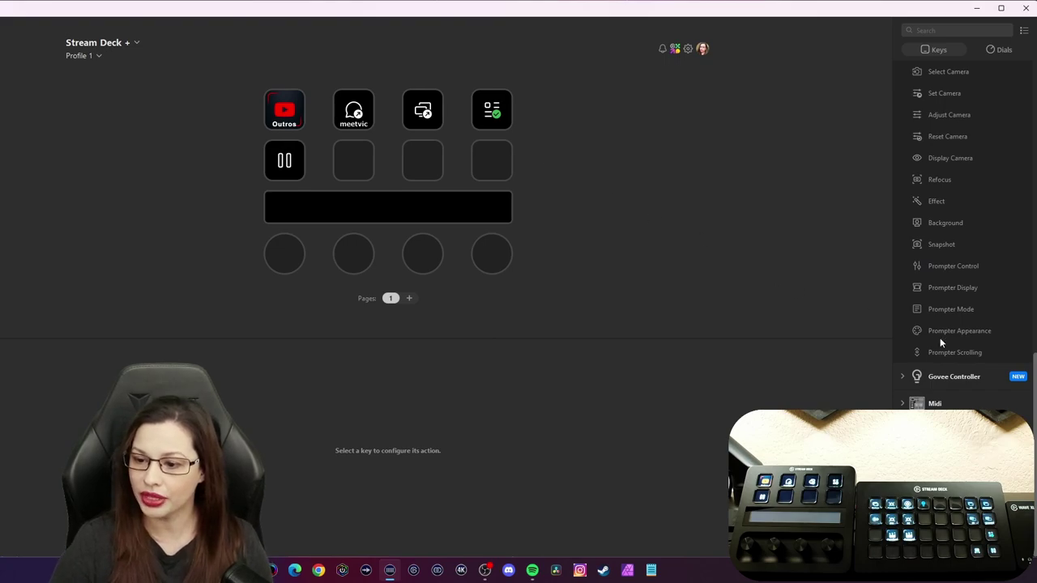
drag(913, 331, 357, 164)
click(421, 402)
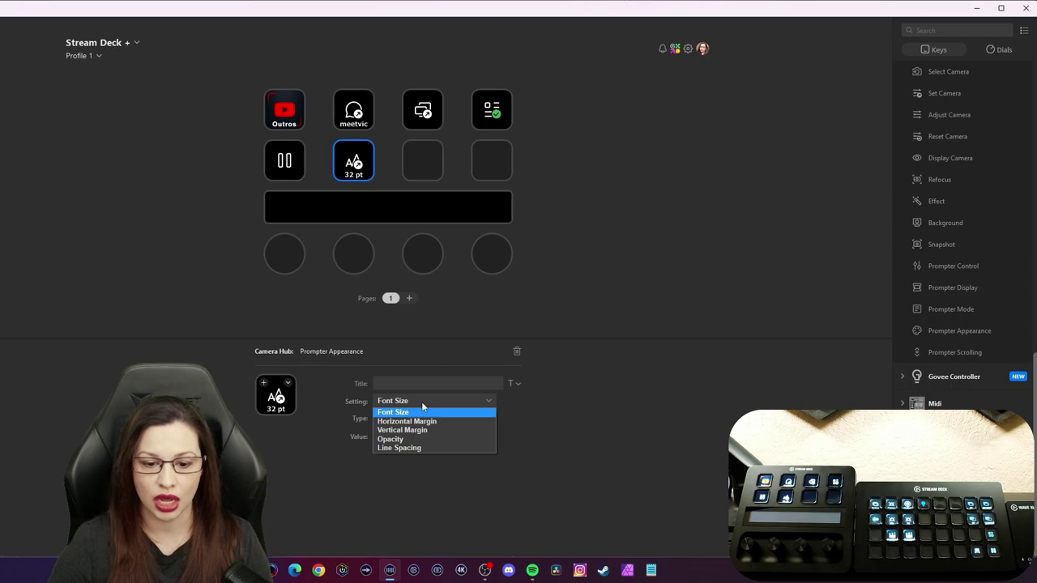
click(426, 414)
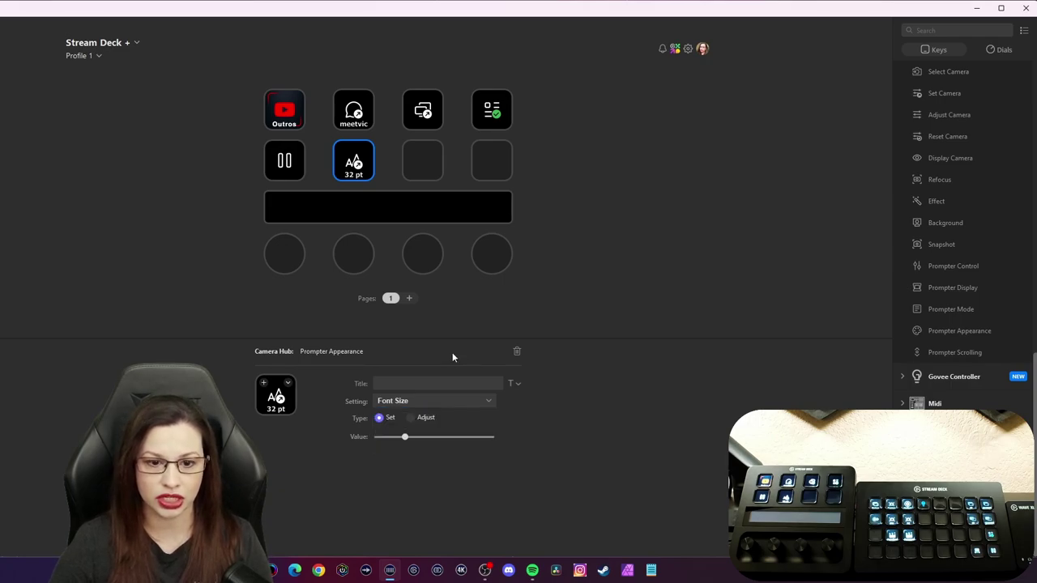
click(344, 186)
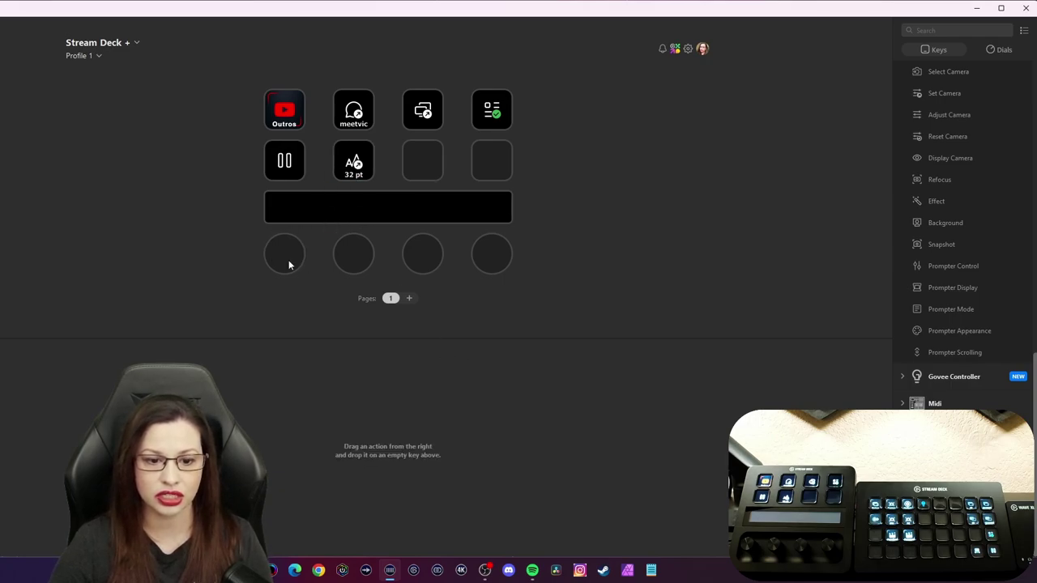
click(361, 163)
key(Delete)
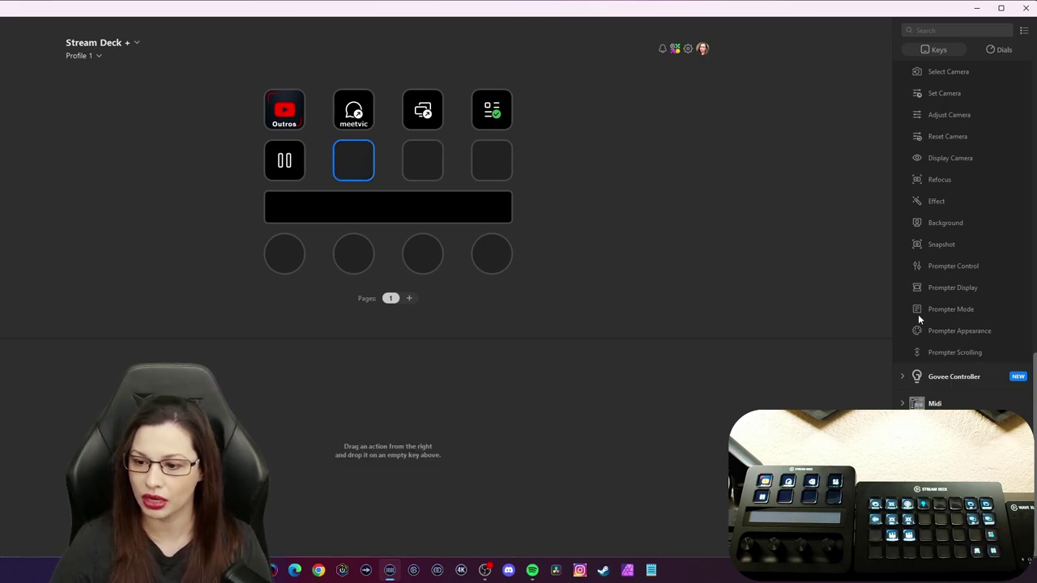
Assign Prompter Appearance to the first dial, controlling font size at 36 pt
drag(919, 332, 285, 253)
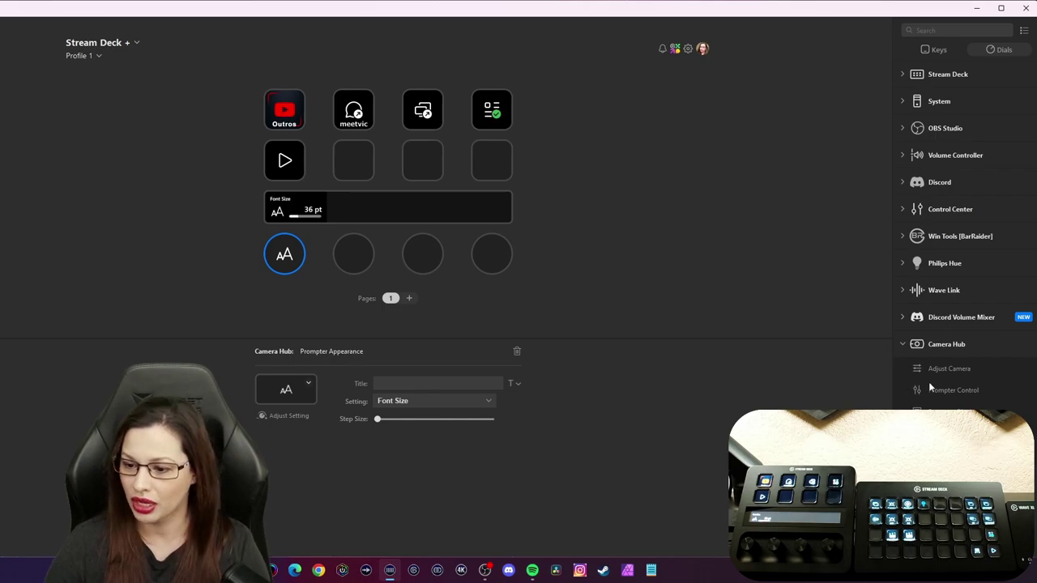
Add two Prompter Appearance keys set to Horizontal Margin and Vertical Margin
drag(954, 412, 356, 166)
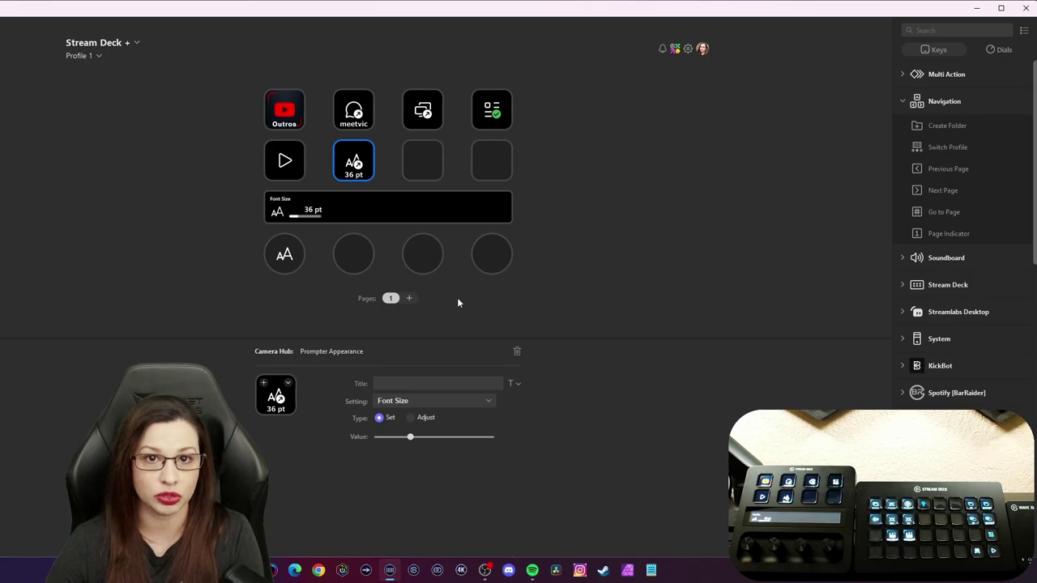
click(437, 401)
click(446, 420)
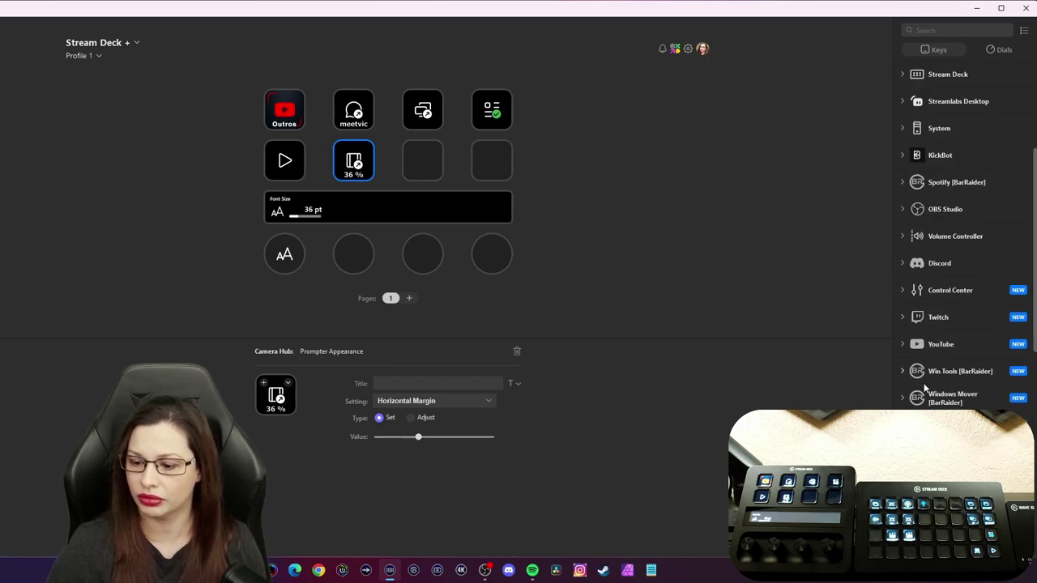
scroll(924, 389, up, 5)
drag(958, 330, 422, 159)
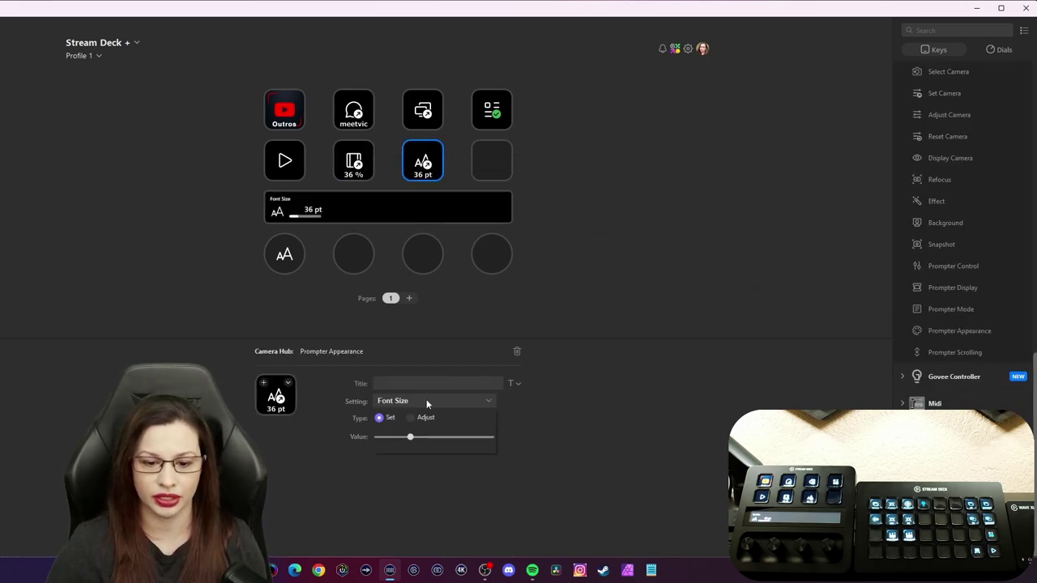
click(427, 401)
click(428, 430)
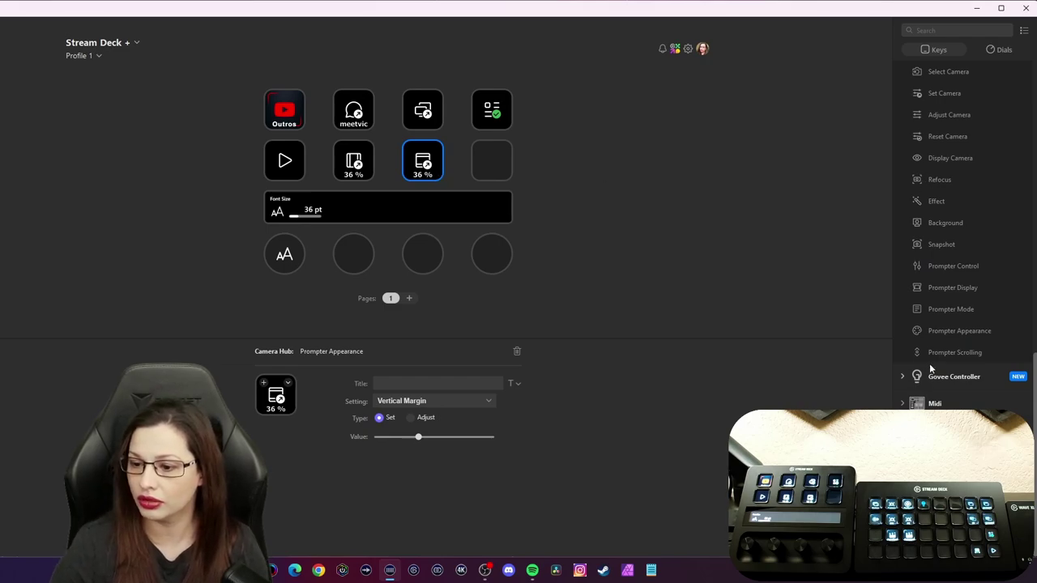
Add a Prompter Appearance Opacity key, toggling it between Adjust and Set
drag(918, 329, 492, 160)
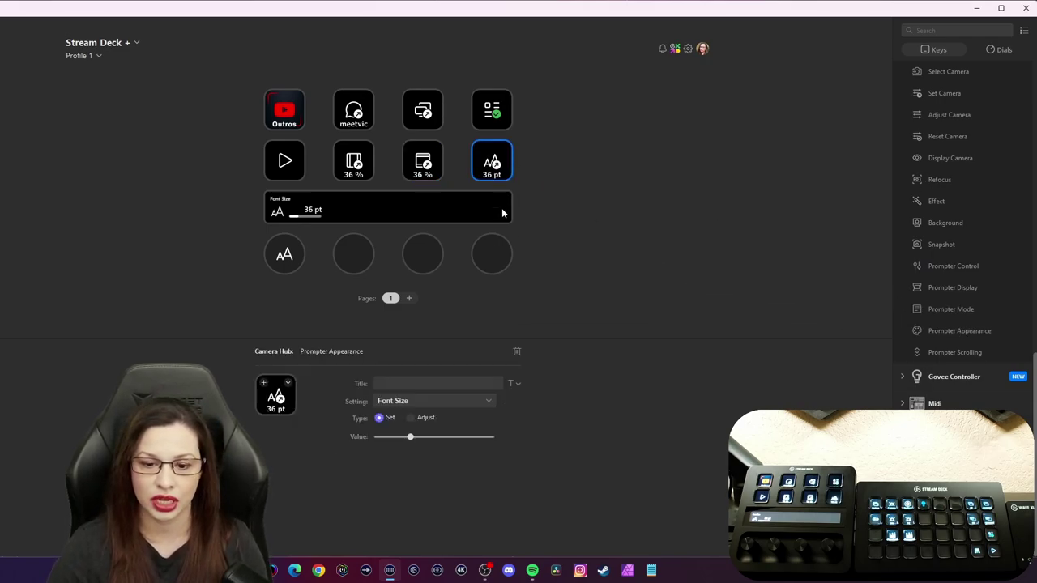
click(432, 399)
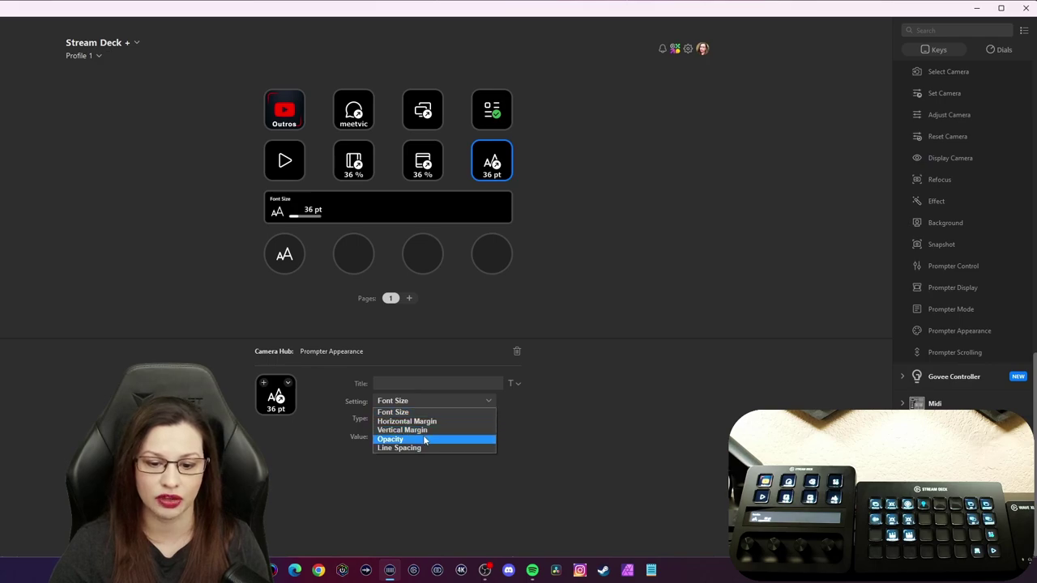
click(425, 438)
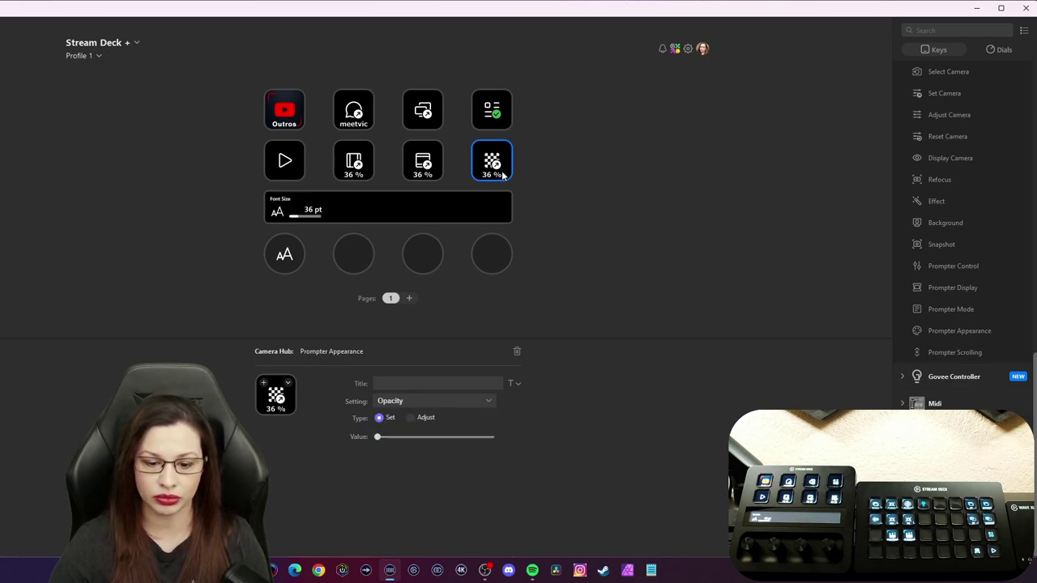
click(410, 417)
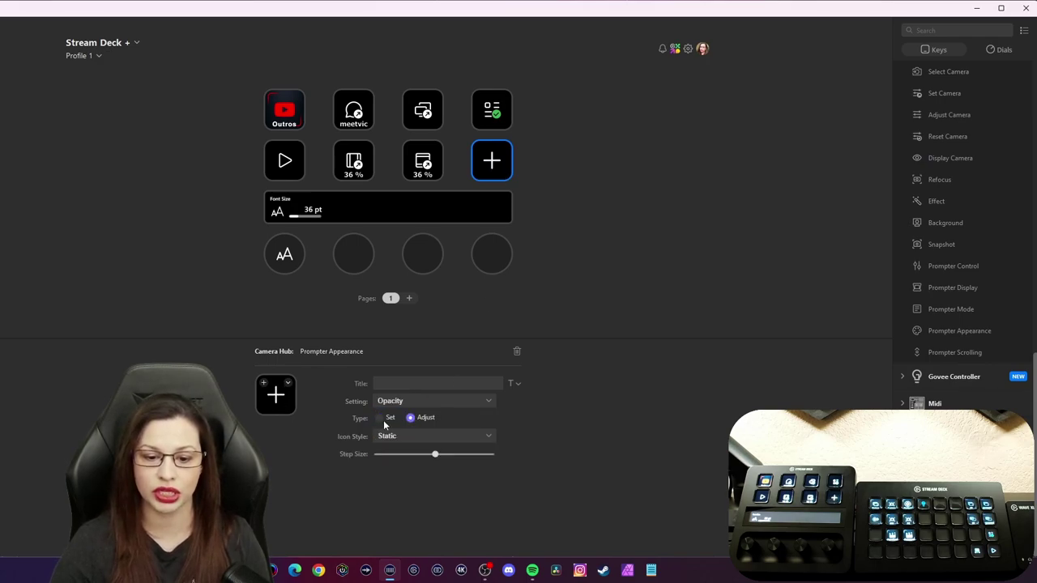
click(379, 418)
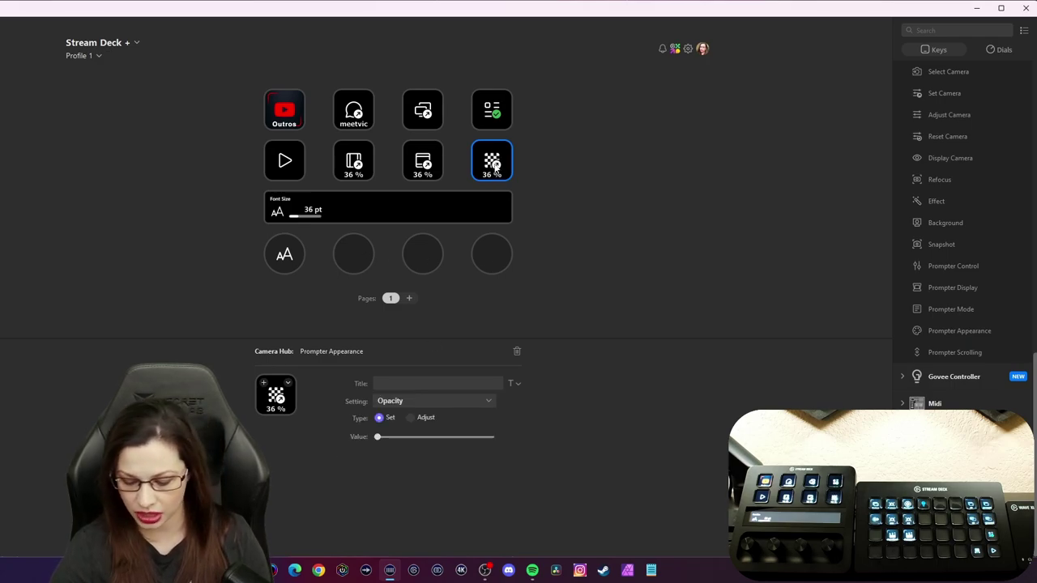
Delete the Opacity, Vertical Margin and Horizontal Margin keys
key(Delete)
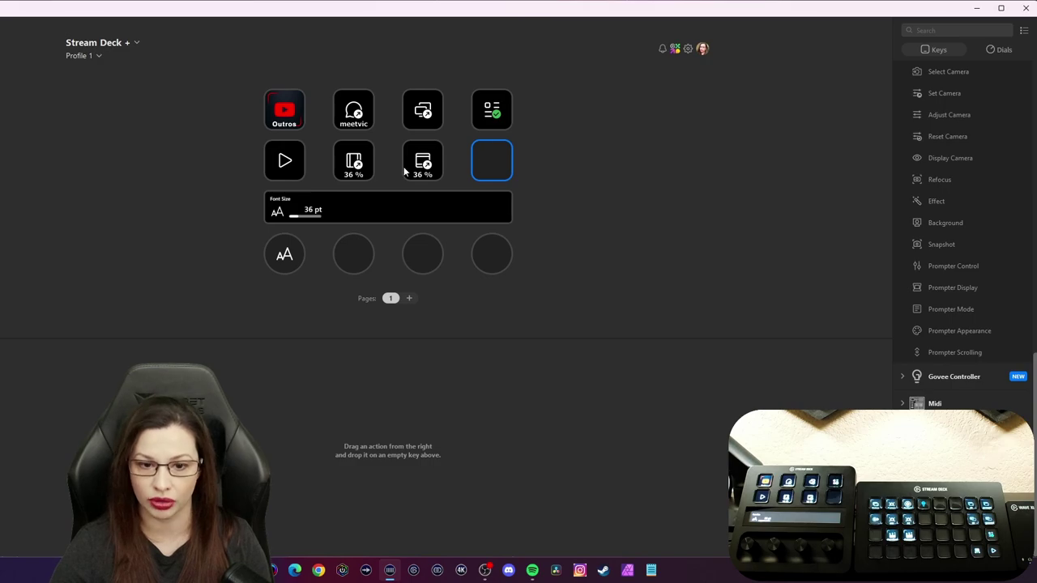
click(418, 168)
key(Delete)
click(358, 162)
key(Delete)
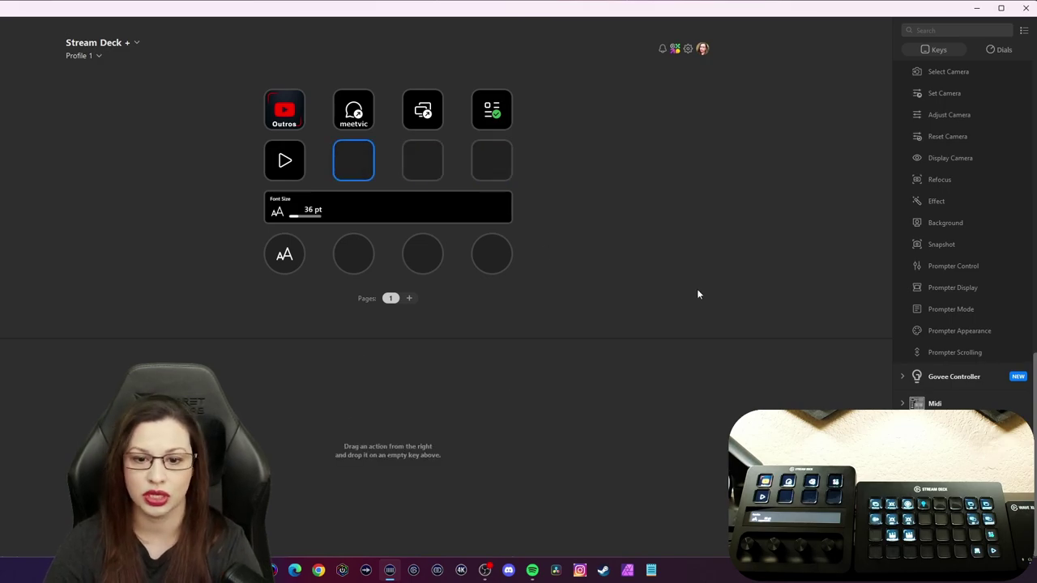
Assign Prompter Appearance to the second dial with its Setting set to Opacity (65%)
drag(919, 330, 353, 253)
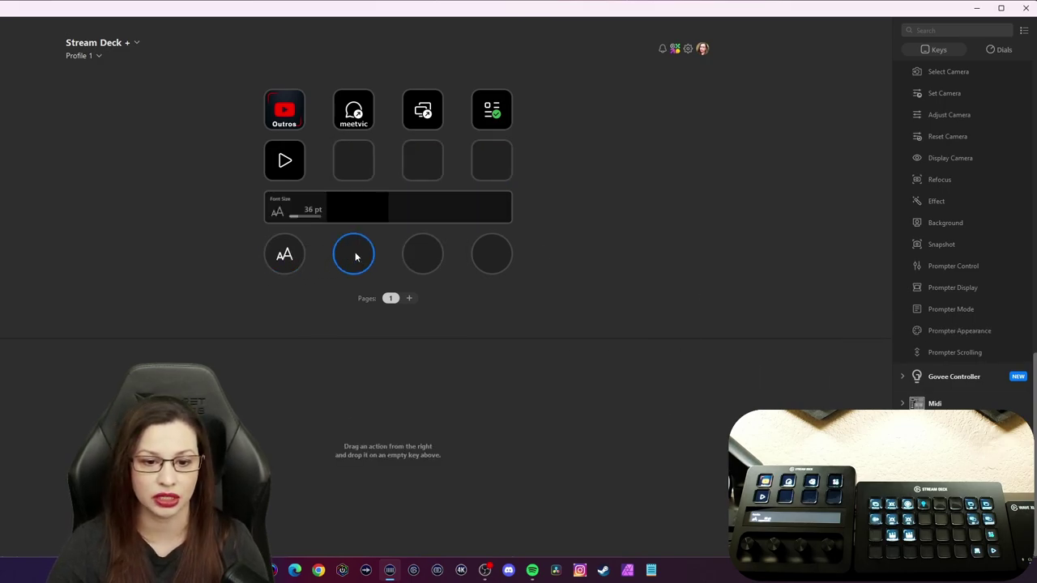
click(430, 403)
click(405, 439)
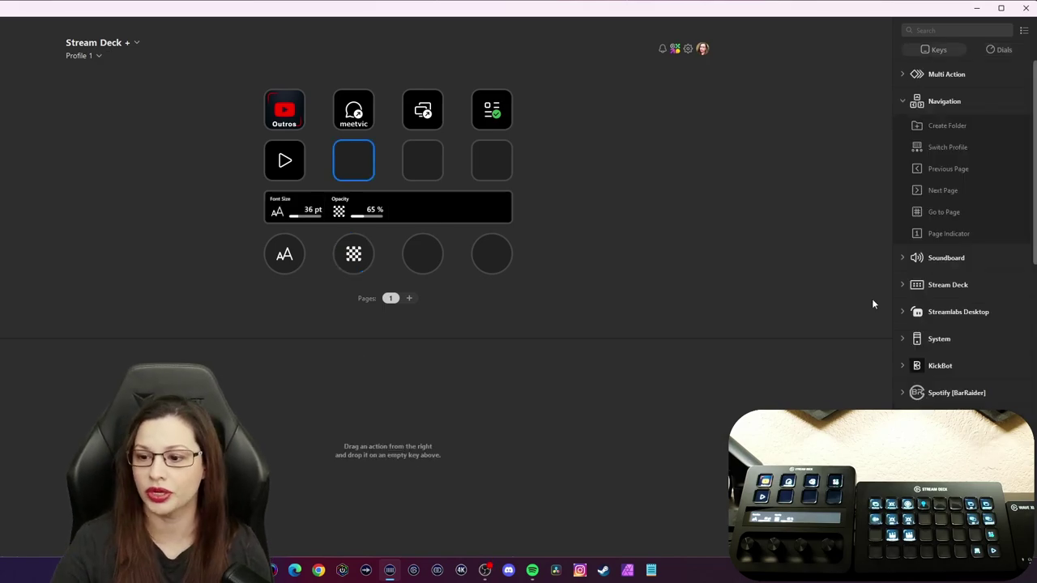
scroll(947, 360, down, 10)
scroll(925, 325, down, 5)
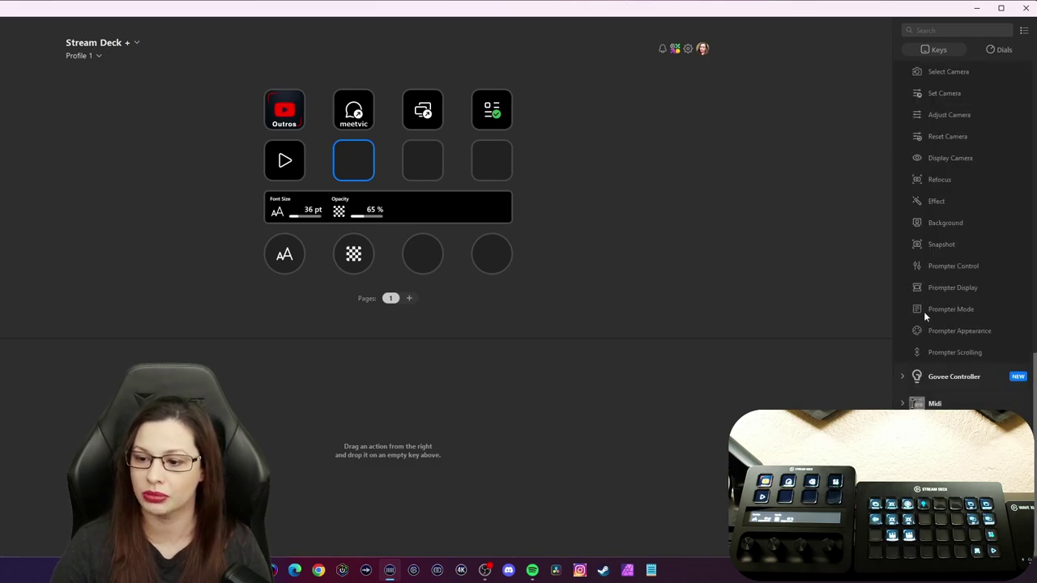
drag(919, 308, 356, 161)
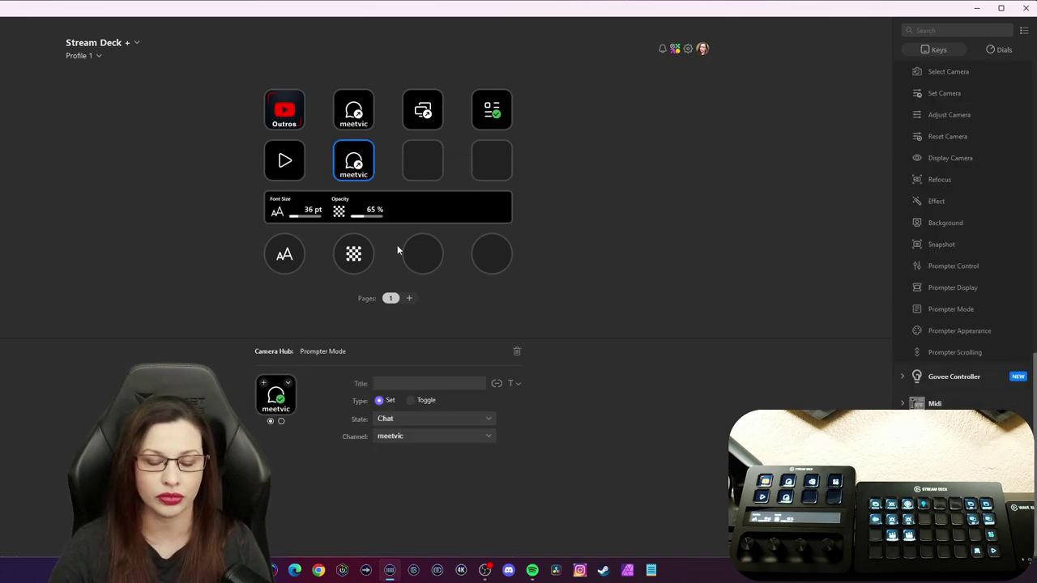
key(Delete)
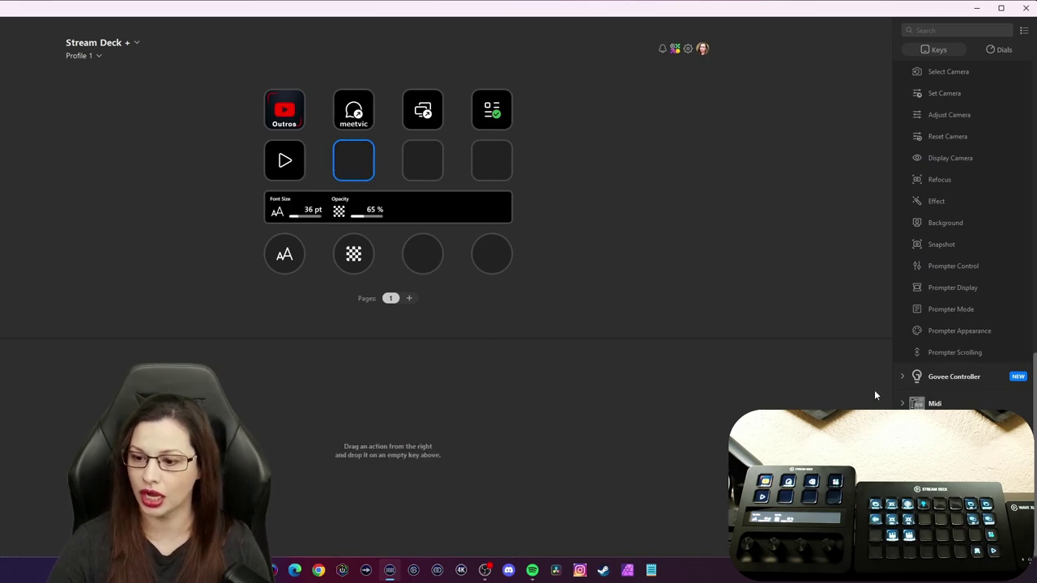
drag(897, 328, 361, 166)
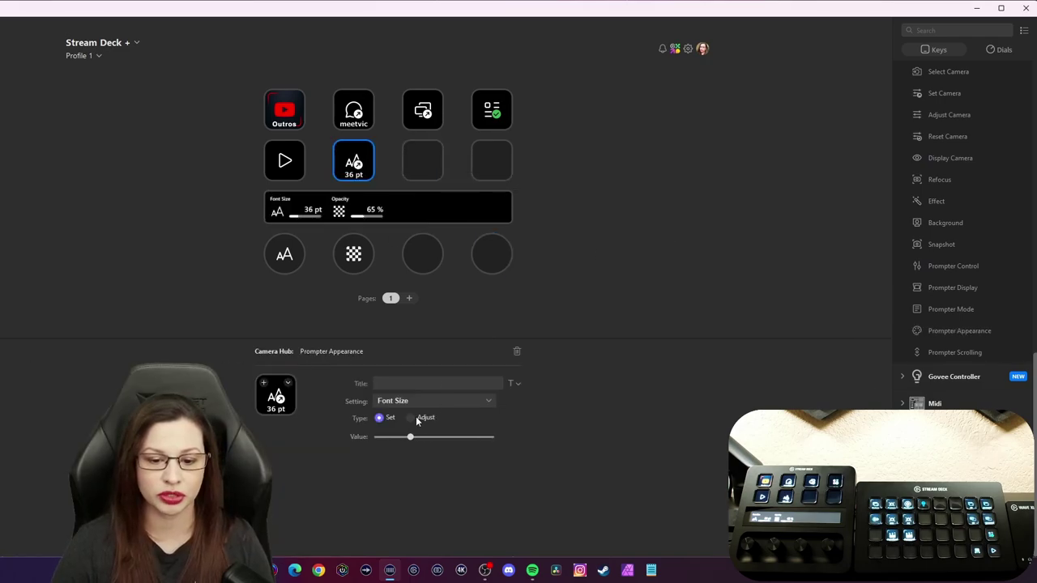
click(412, 401)
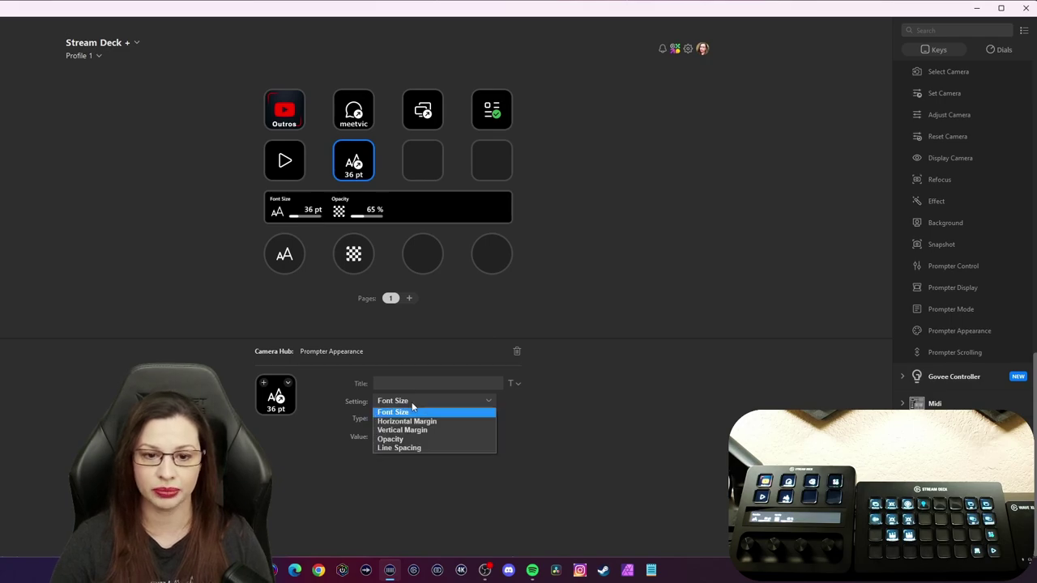
click(399, 447)
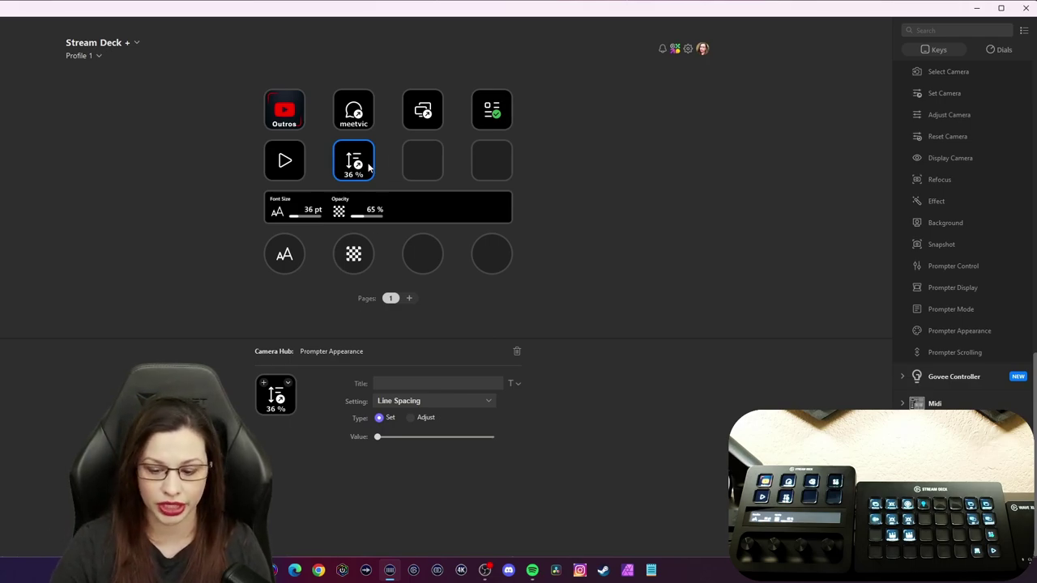
key(Delete)
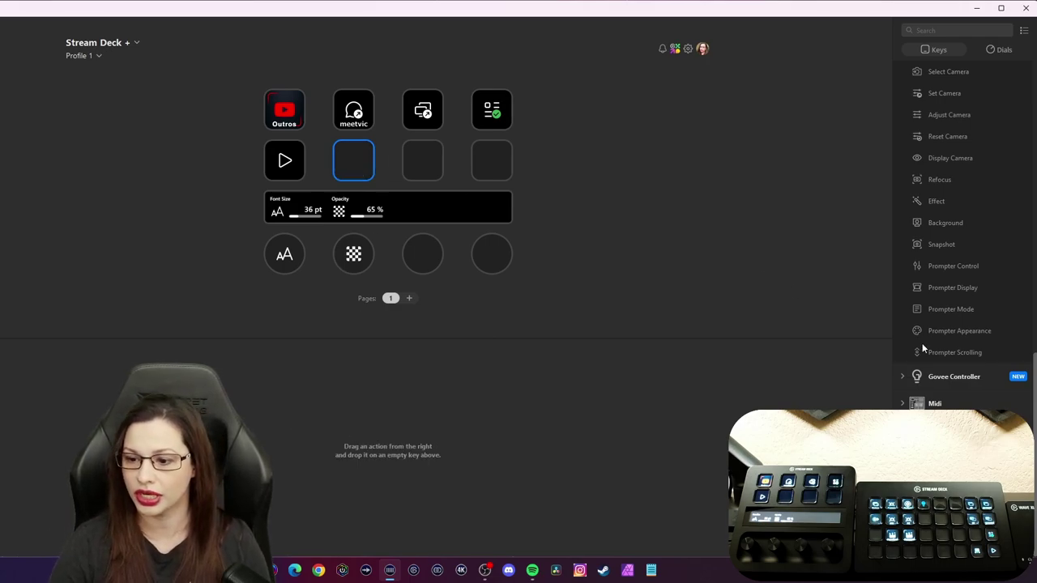
mouse_move(919, 332)
mouse_down()
mouse_move(423, 234)
mouse_move(422, 254)
mouse_up()
click(426, 400)
click(423, 449)
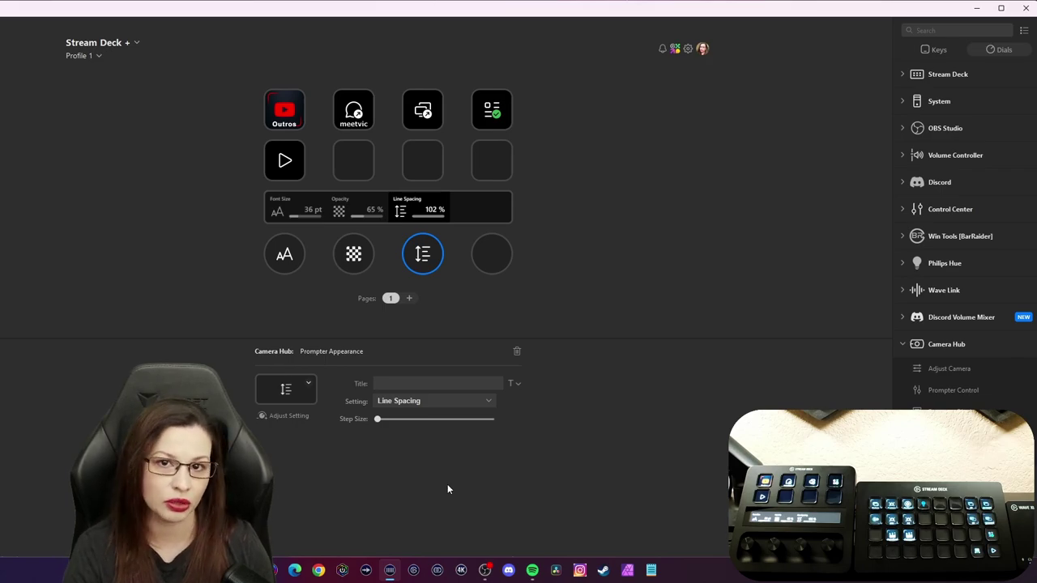
key(Delete)
scroll(963, 393, down, 5)
scroll(951, 379, down, 10)
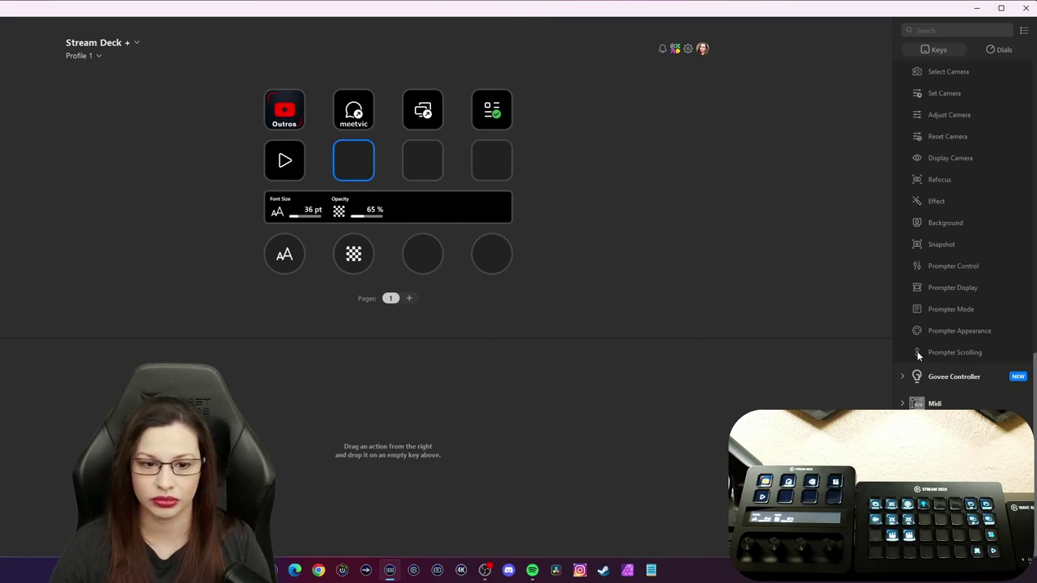
Assign Prompter Scrolling to the third dial, set to Scroll Speed at 20%
mouse_move(917, 355)
mouse_down()
mouse_move(370, 121)
mouse_move(423, 253)
mouse_up()
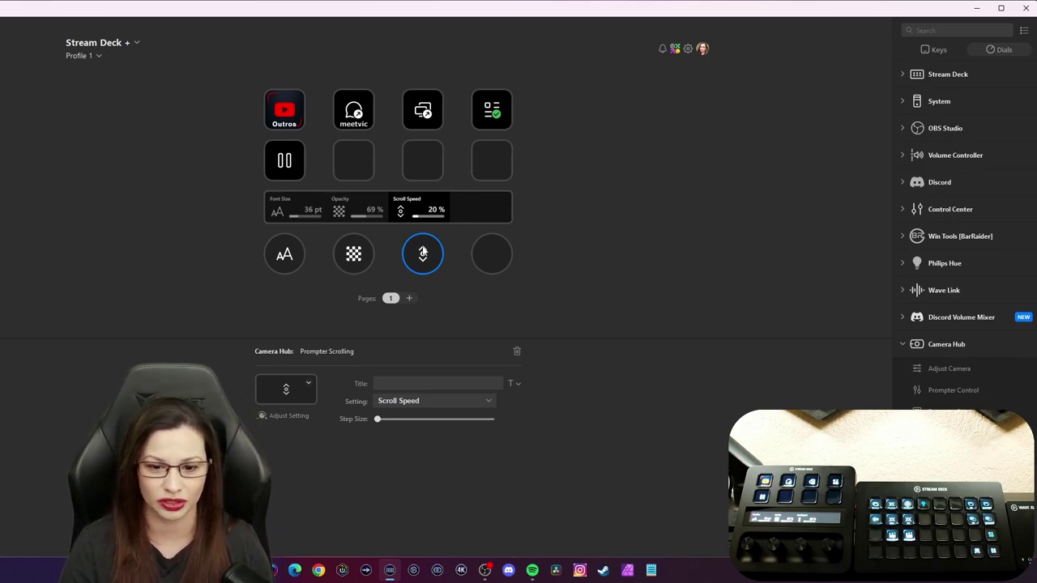
click(491, 253)
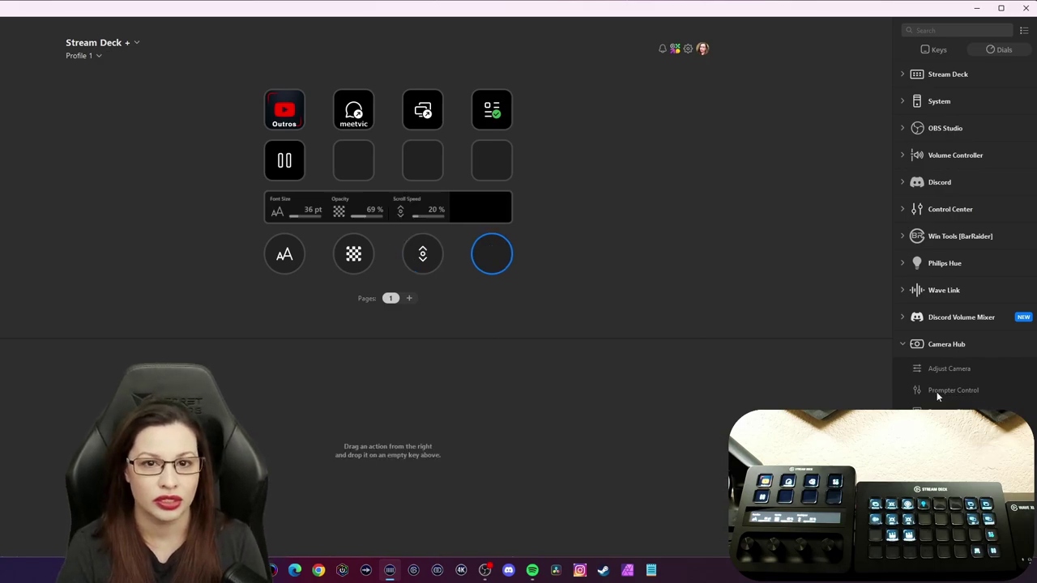